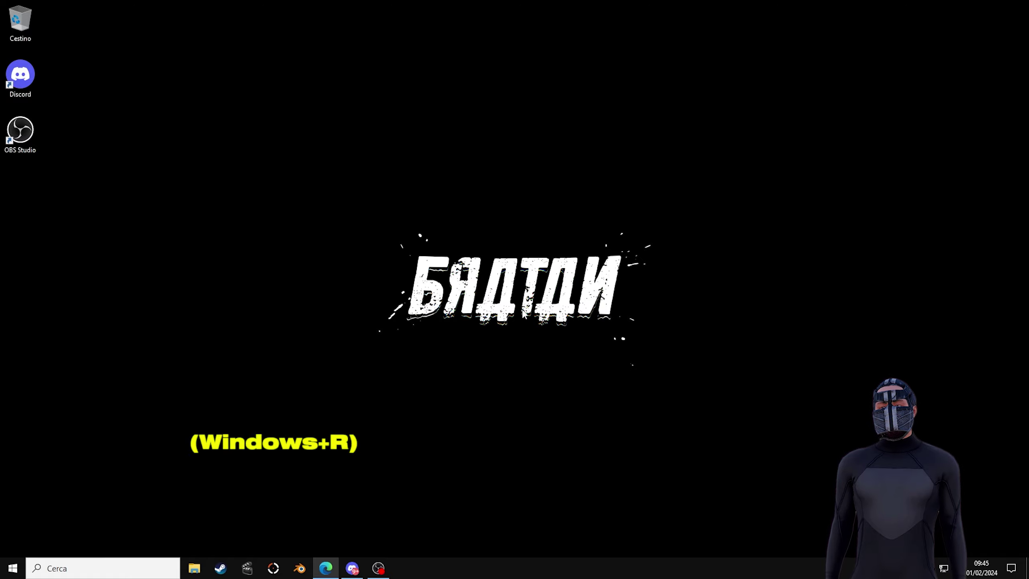
# Open the Windows Temp folder by running the command "temp" and reposition its window.
pyautogui.press('super+r')
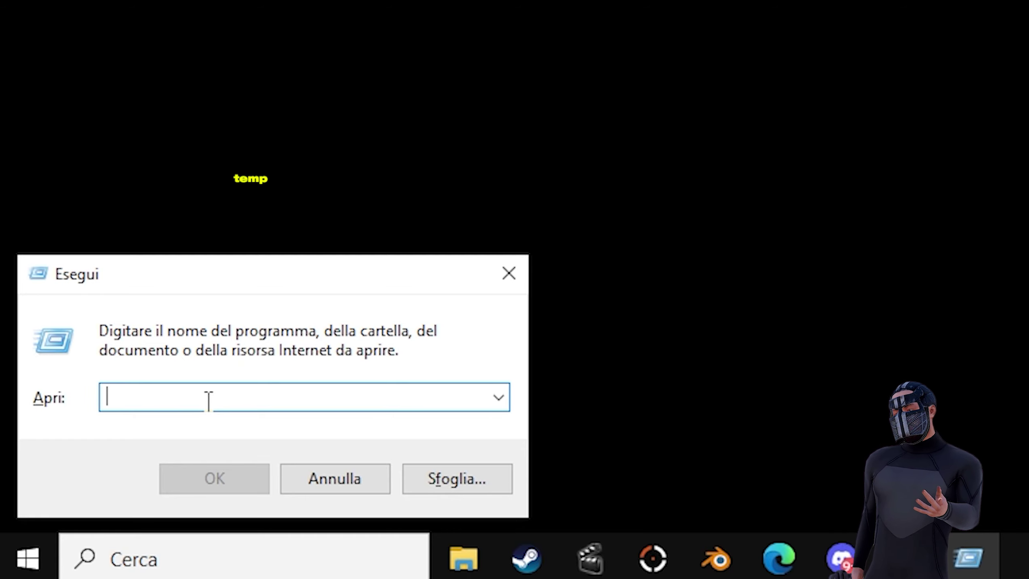
pyautogui.write('temp')
pyautogui.press('Return')
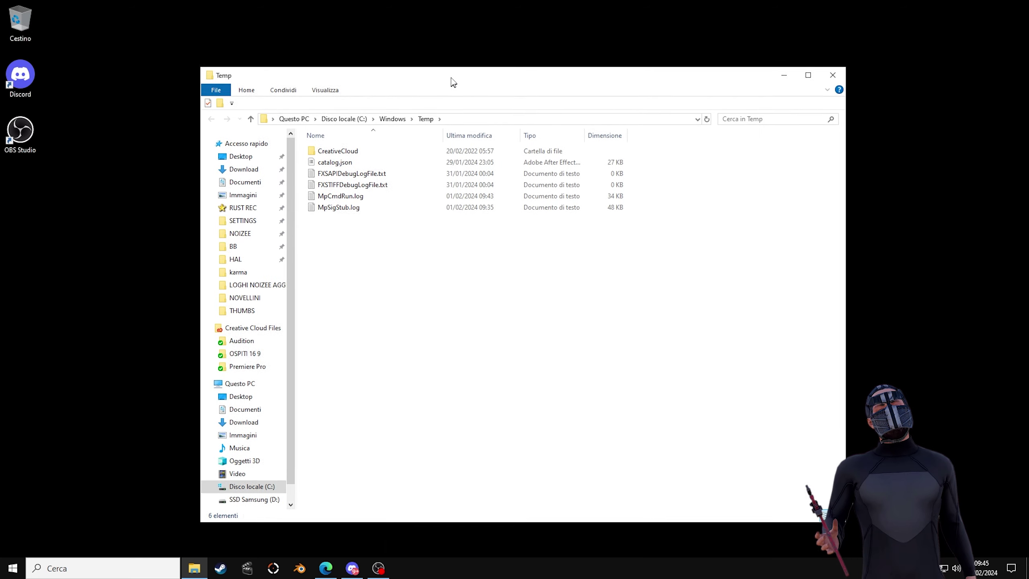
pyautogui.moveTo(452, 81); pyautogui.dragTo(465, 68)
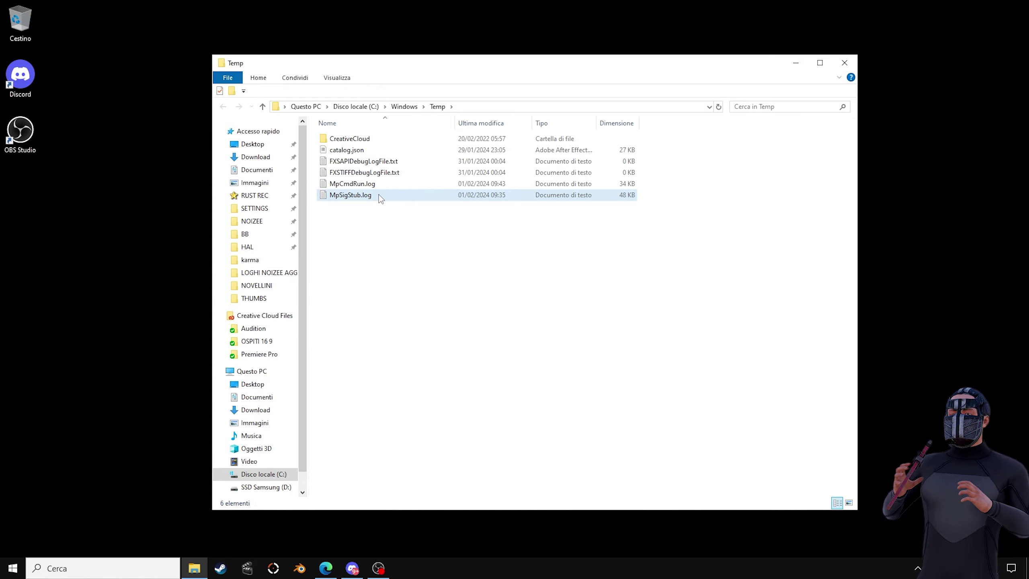
# Delete everything in the Windows Temp folder, skipping all items that are in use.
pyautogui.hotkey('ctrl', 'a')
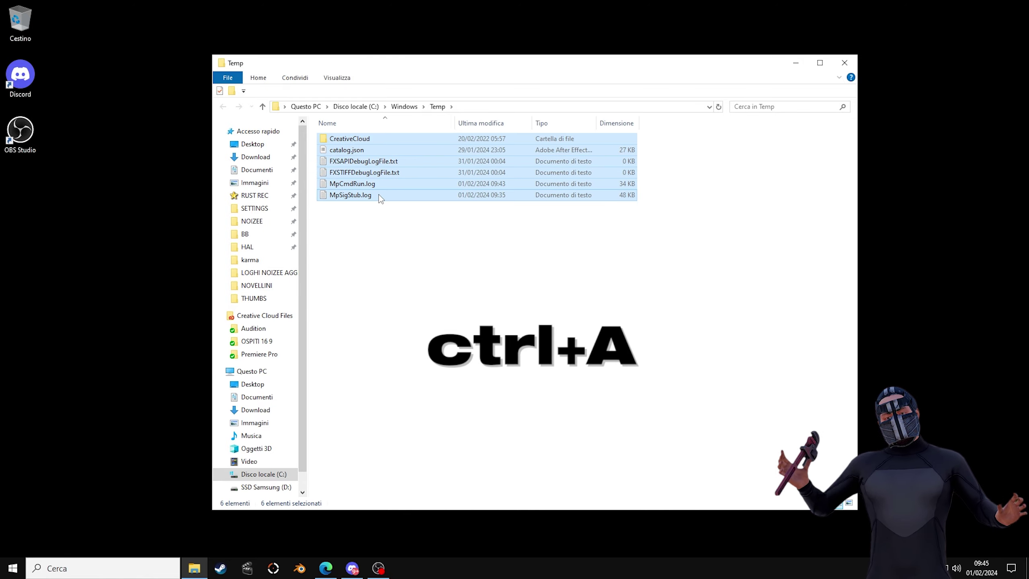
pyautogui.rightClick(379, 195)
pyautogui.click(405, 345)
pyautogui.moveTo(232, 141); pyautogui.dragTo(518, 211)
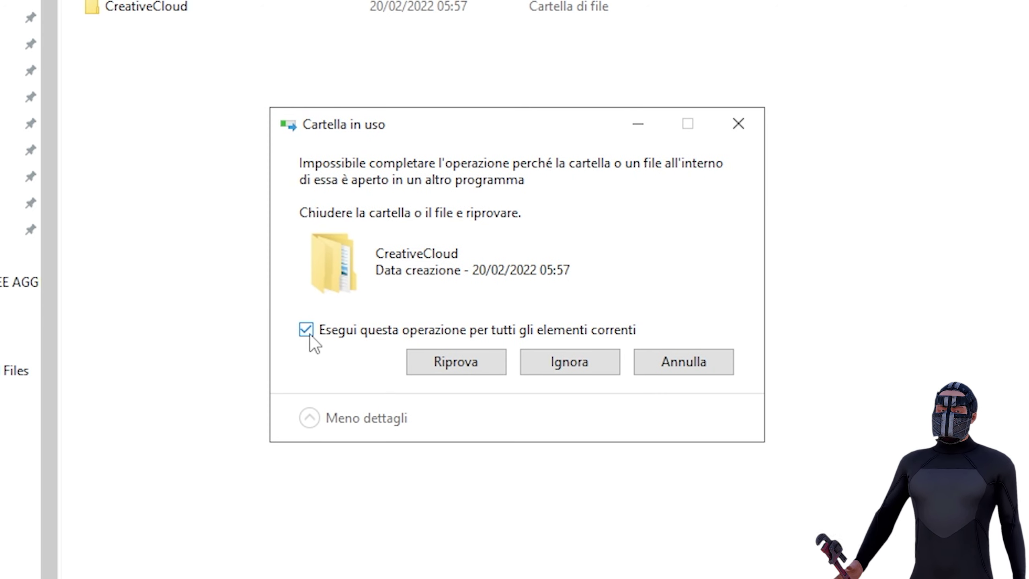
pyautogui.click(571, 363)
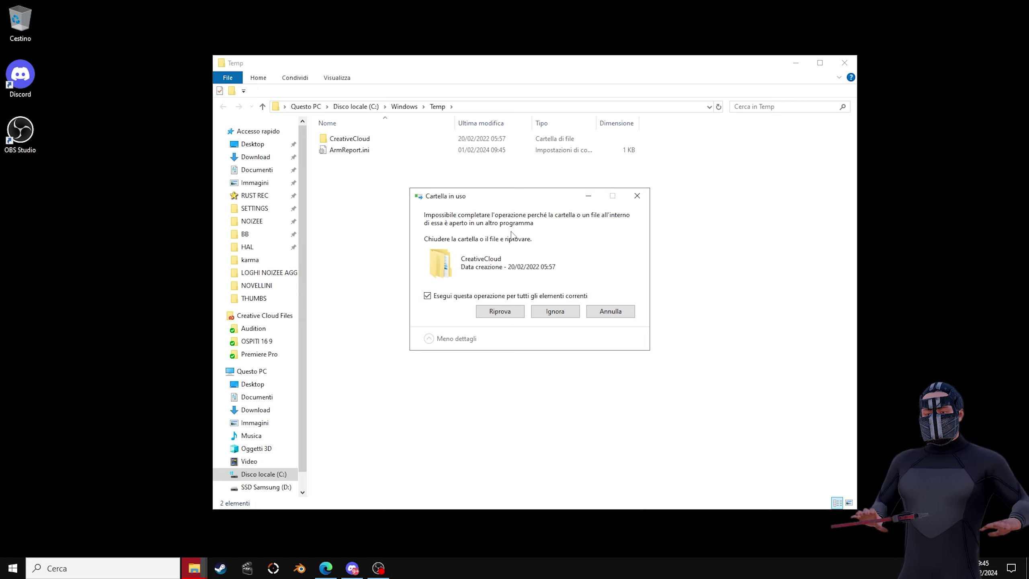
pyautogui.click(554, 311)
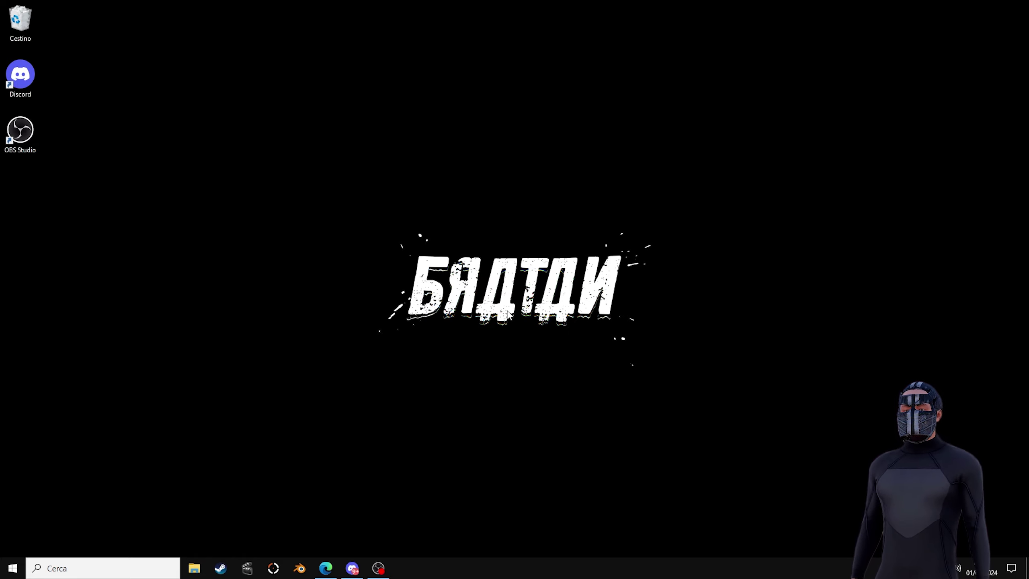
# Open the user's local Temp folder by running the command "%temp%".
pyautogui.press('super+r')
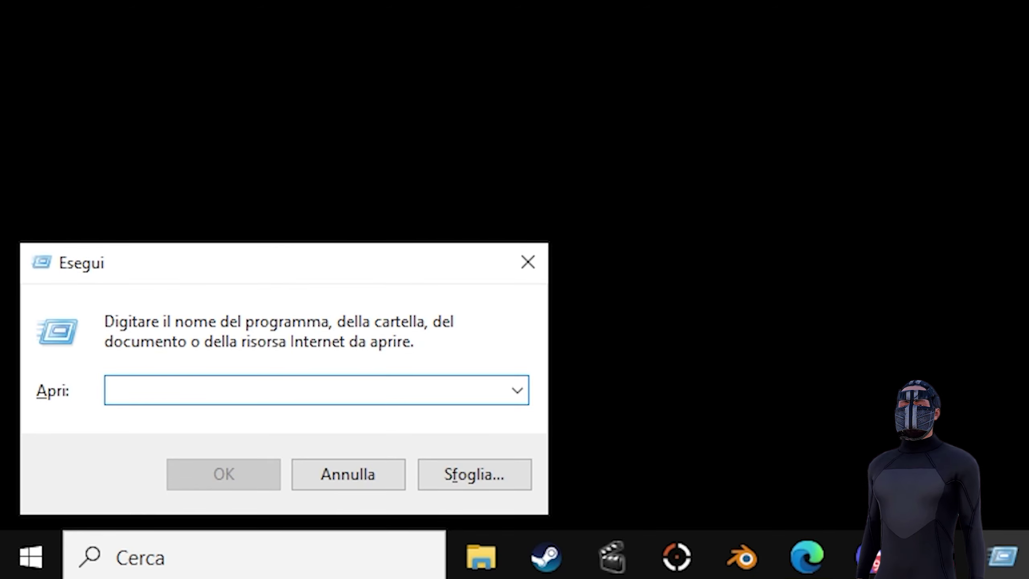
pyautogui.write('%temp%')
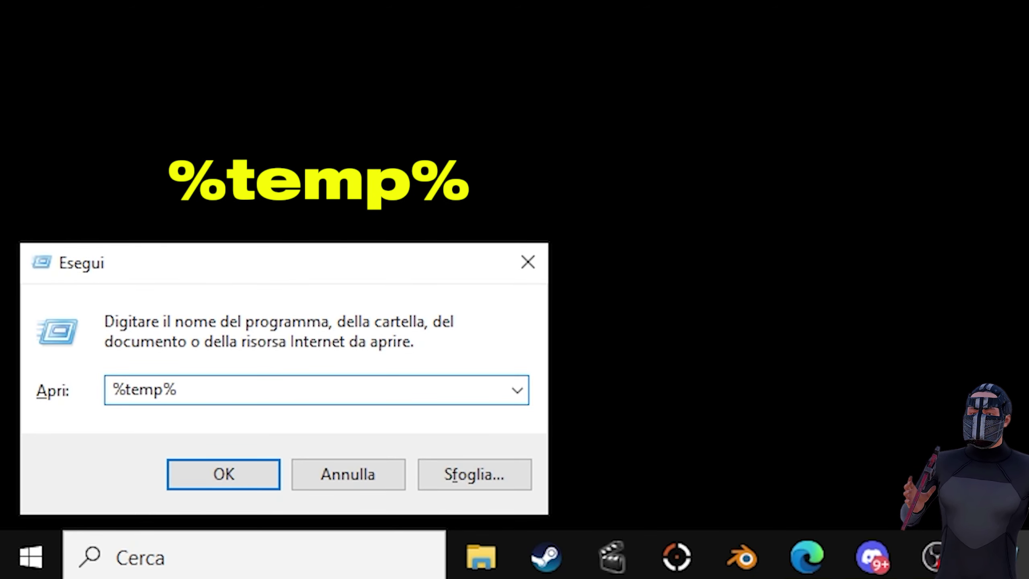
pyautogui.press('Return')
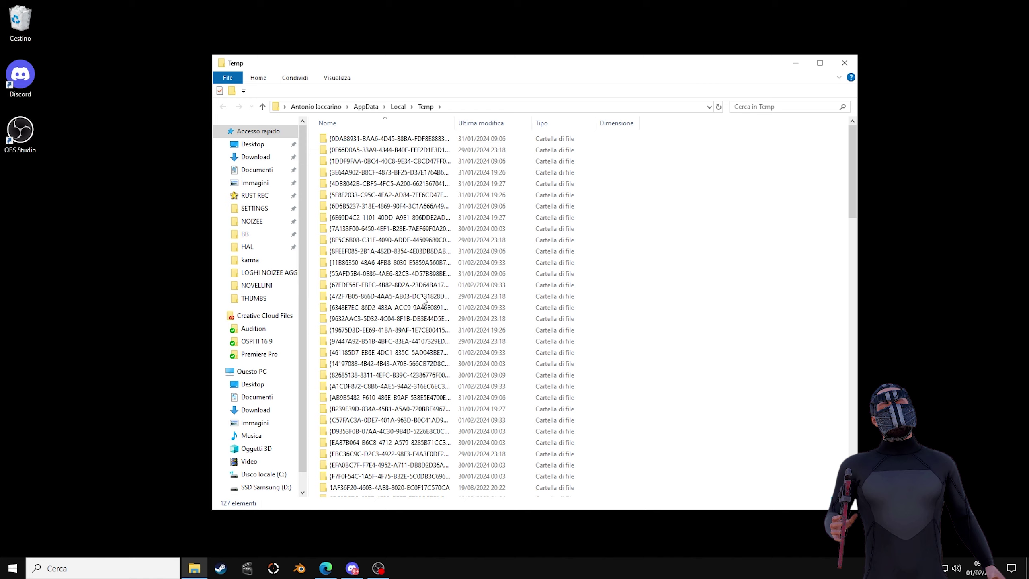
# Delete everything in the user's local Temp folder, skipping all items that need administrator permission or are in use.
pyautogui.hotkey('ctrl', 'a')
pyautogui.rightClick(398, 416)
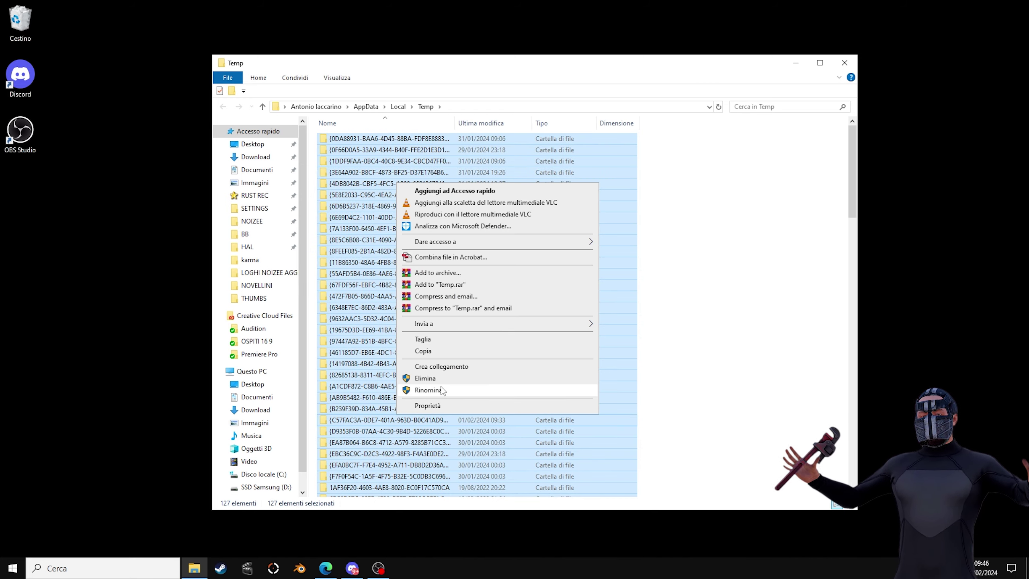
pyautogui.click(435, 377)
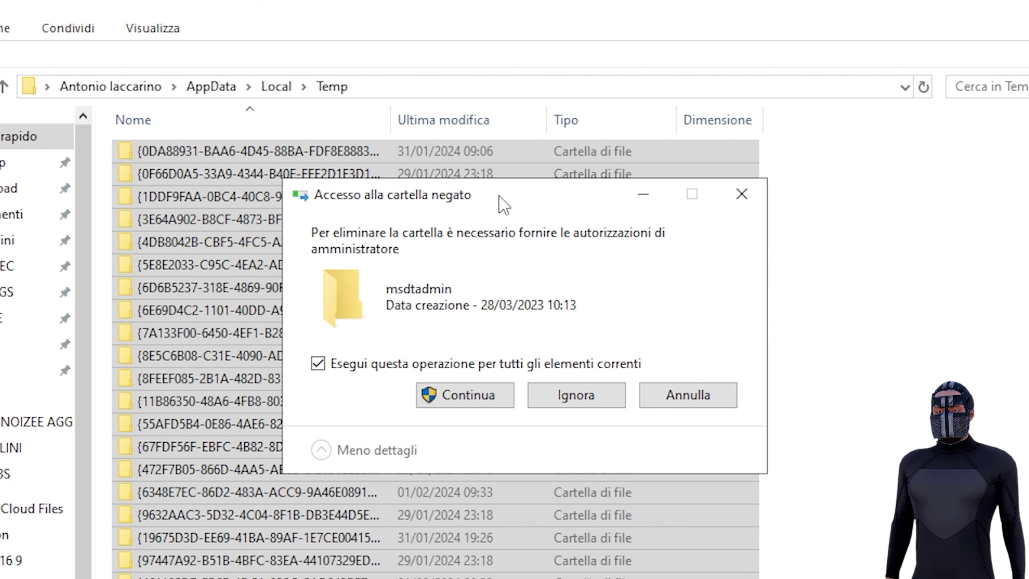
pyautogui.moveTo(499, 196); pyautogui.dragTo(486, 198)
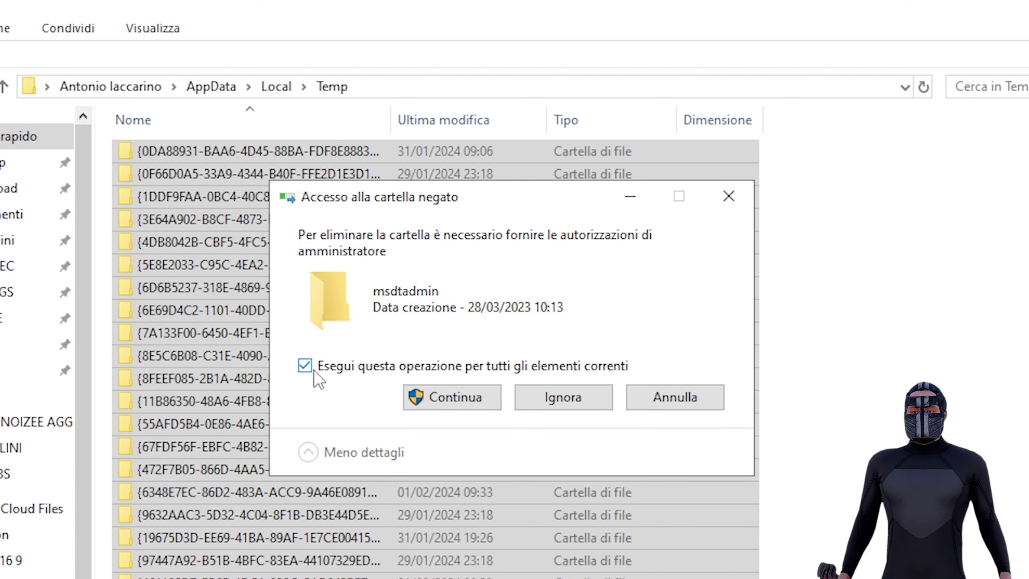
pyautogui.click(562, 397)
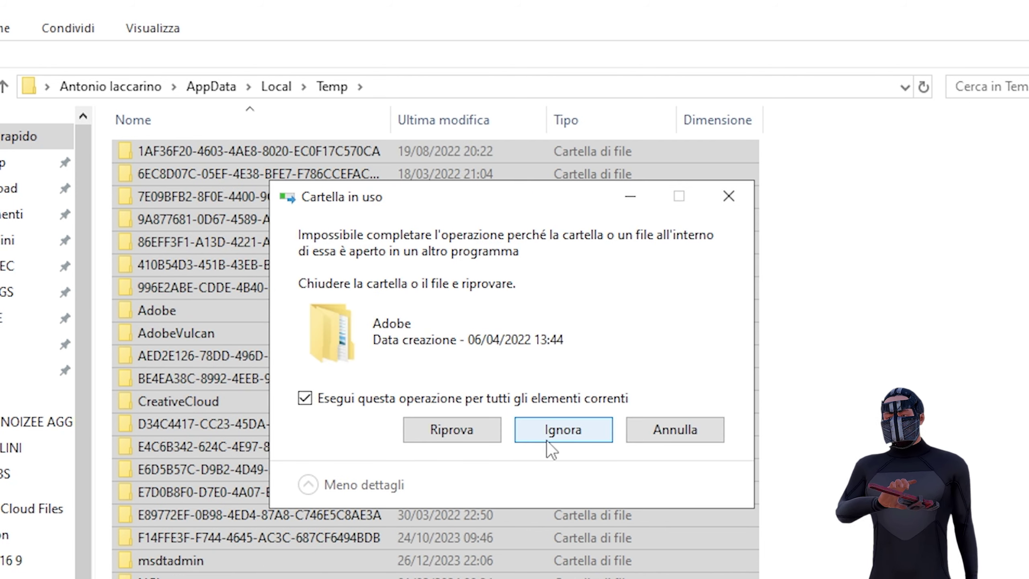
pyautogui.click(548, 440)
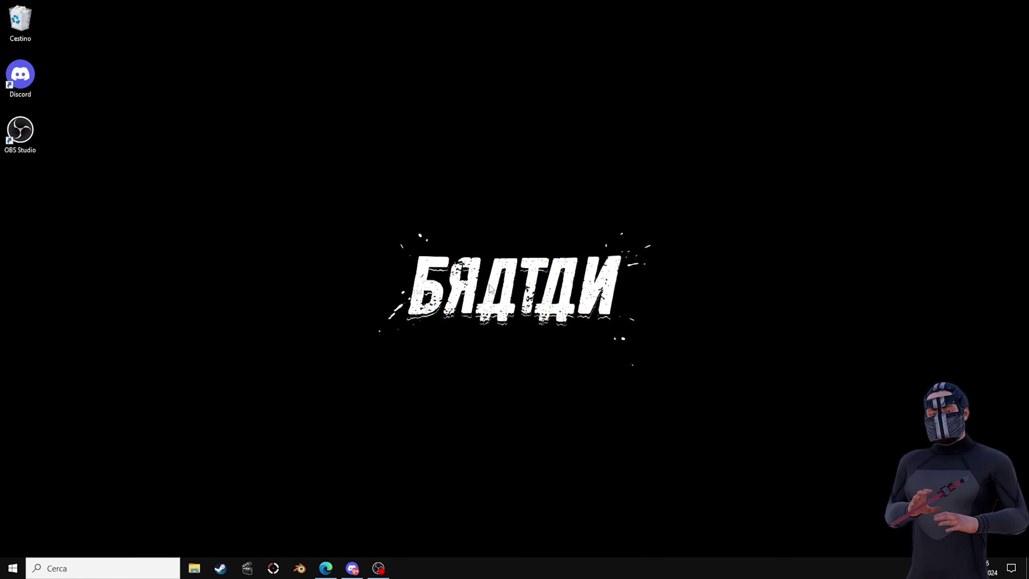
# Open the Prefetch folder by running the command "prefetch", grant permanent access to it, and select all its files.
pyautogui.press('super+r')
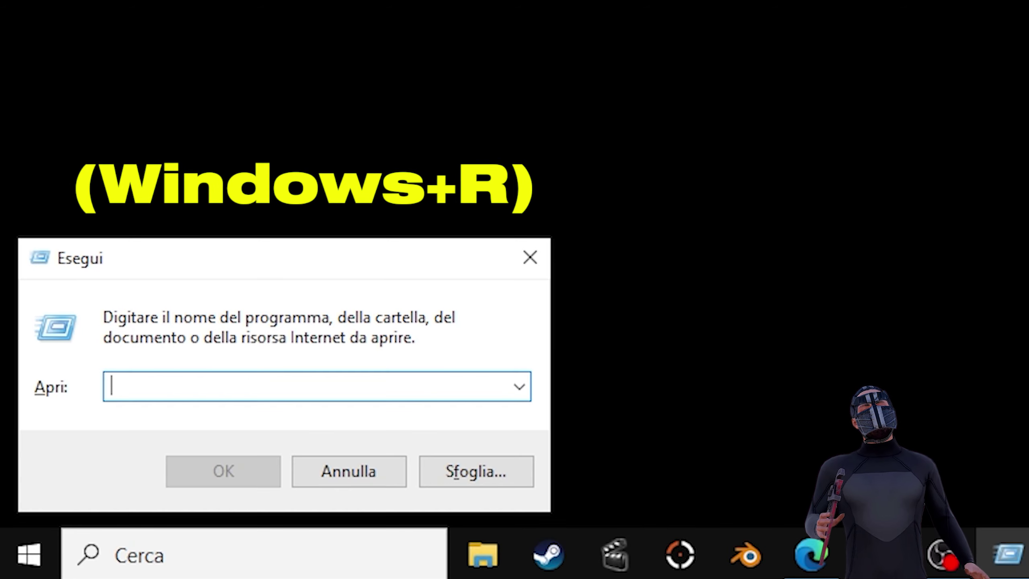
pyautogui.write('pre')
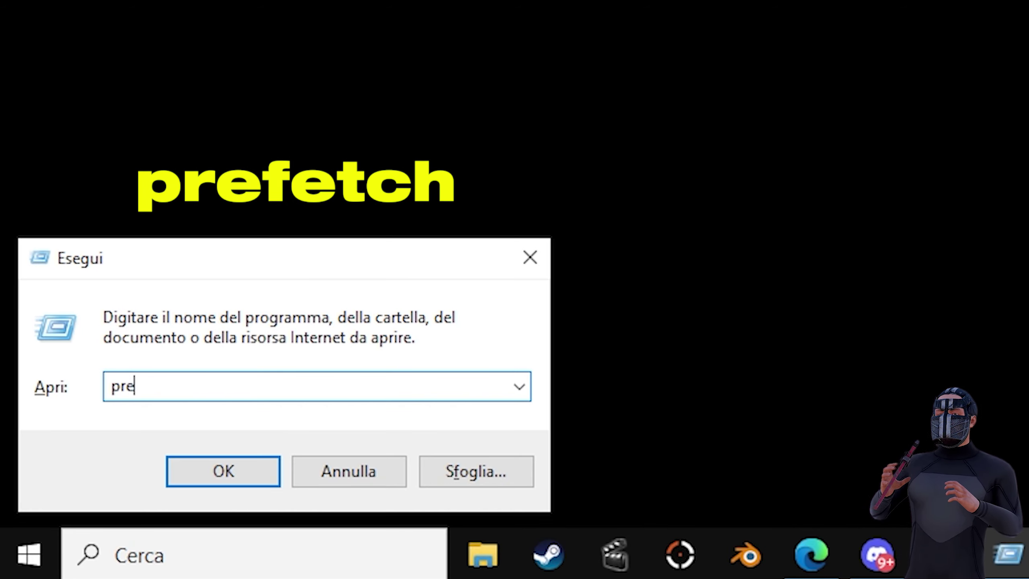
pyautogui.write('fetch')
pyautogui.press('Return')
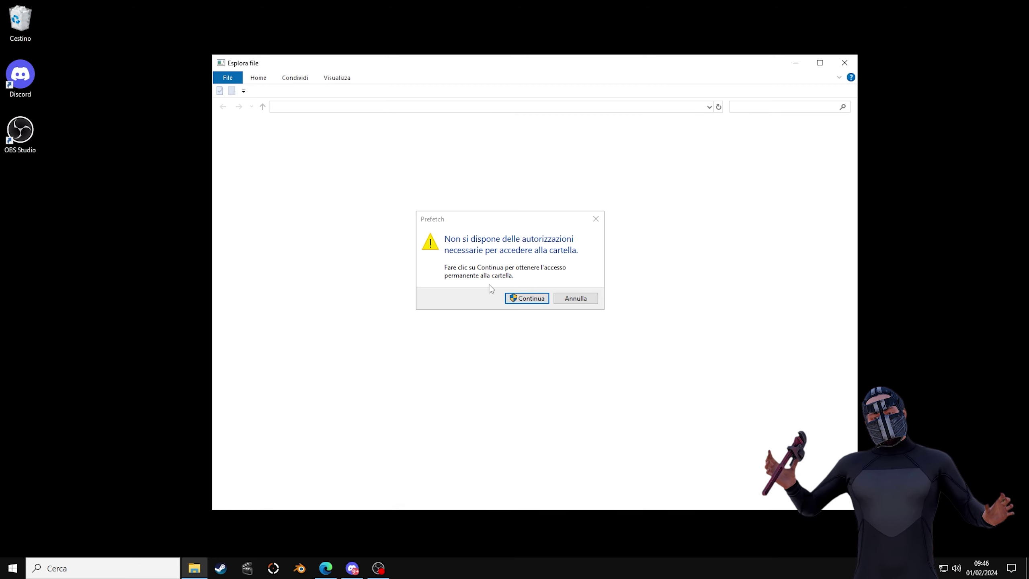
pyautogui.click(522, 299)
pyautogui.moveTo(447, 69); pyautogui.dragTo(432, 66)
pyautogui.click(395, 263)
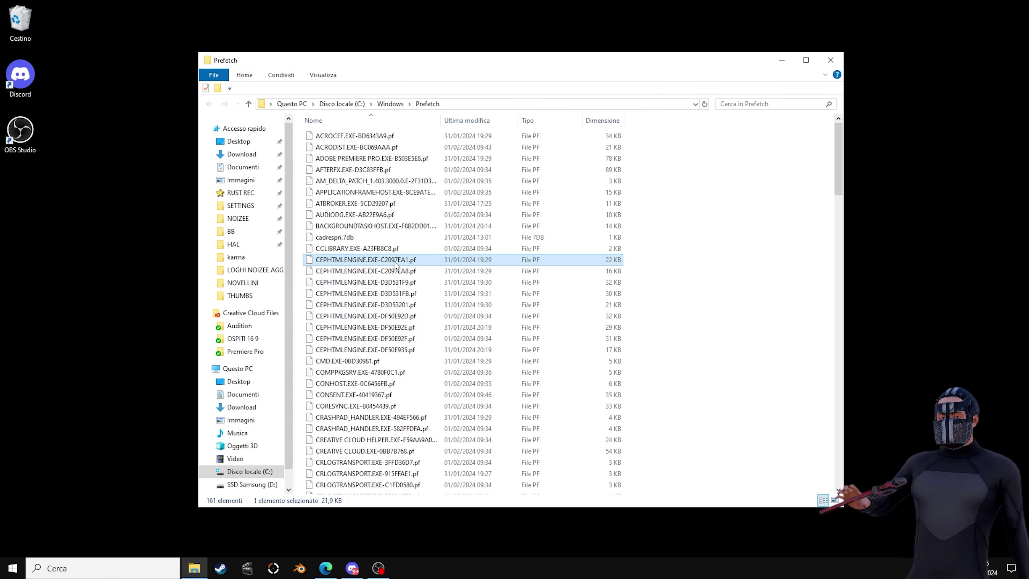
pyautogui.hotkey('ctrl', 'a')
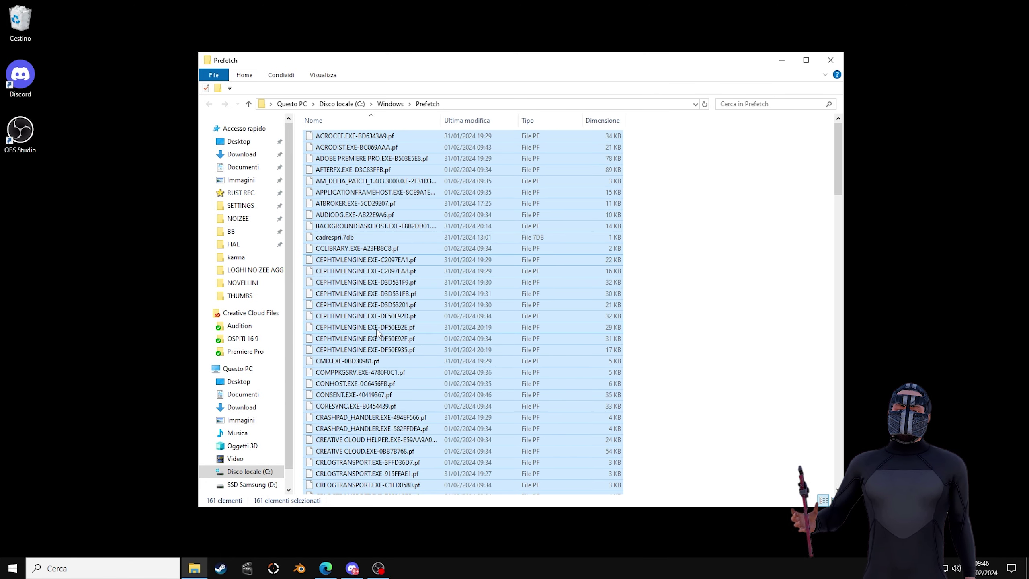
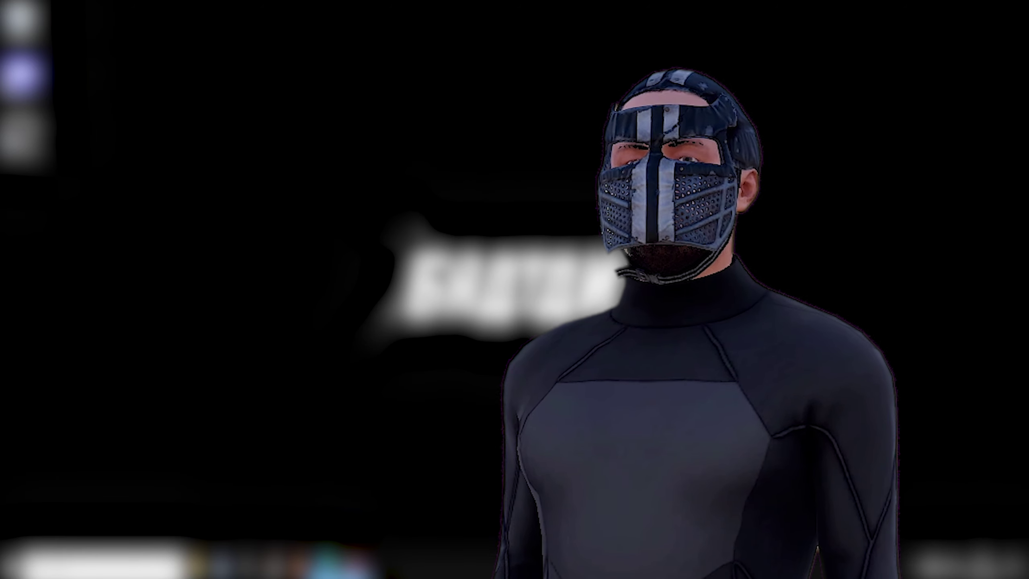
# Find and open Impostazioni, go to Alimentazione e sospensione under Sistema, and open the additional power-saving settings.
pyautogui.click(72, 575)
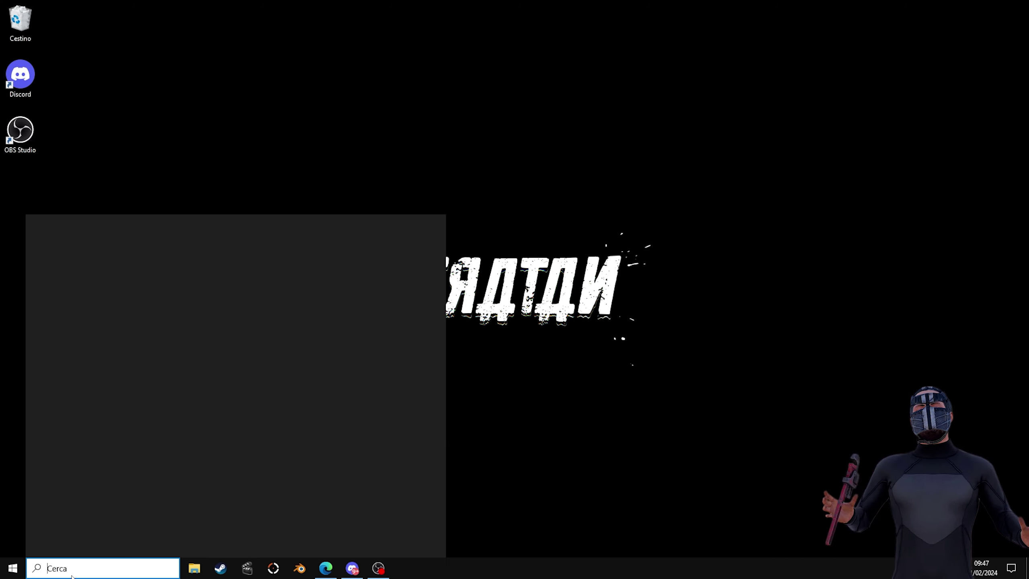
pyautogui.write('impostazioni')
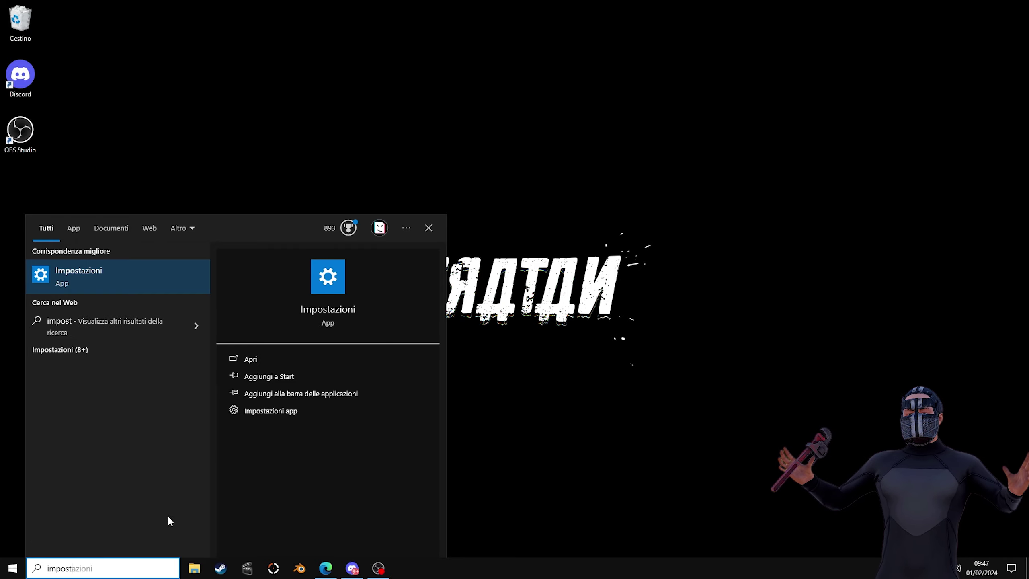
pyautogui.click(130, 291)
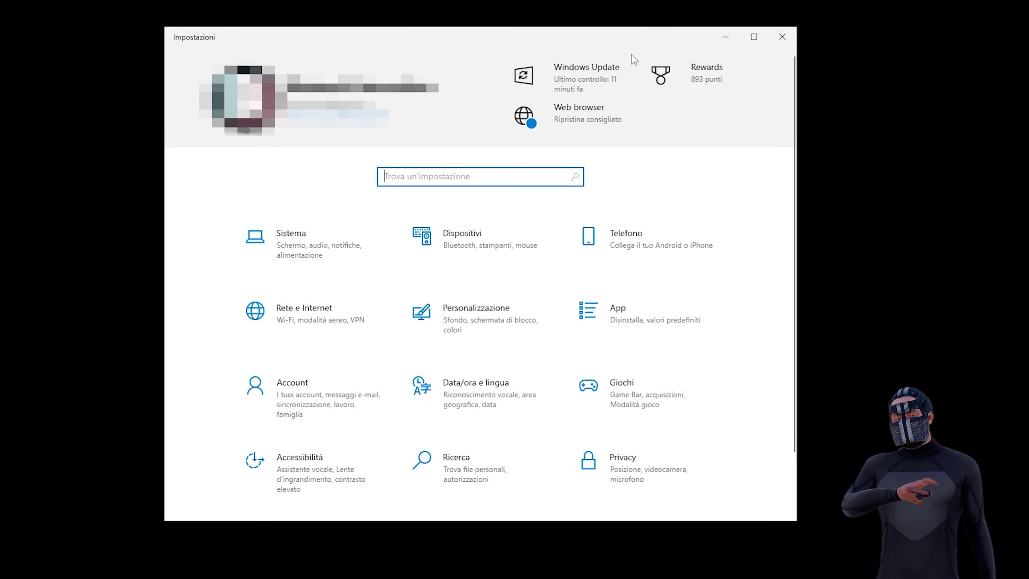
pyautogui.click(310, 234)
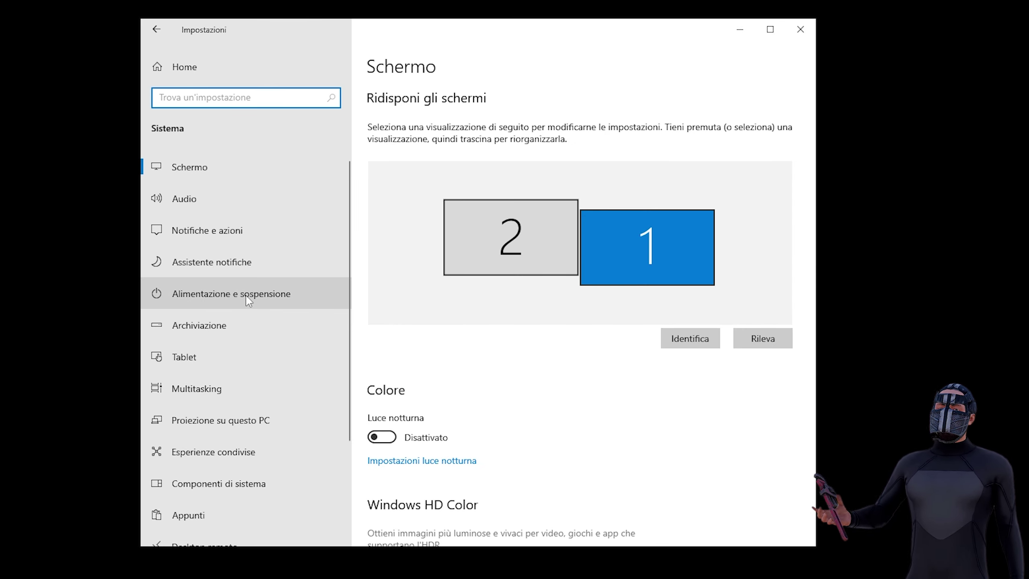
pyautogui.click(248, 296)
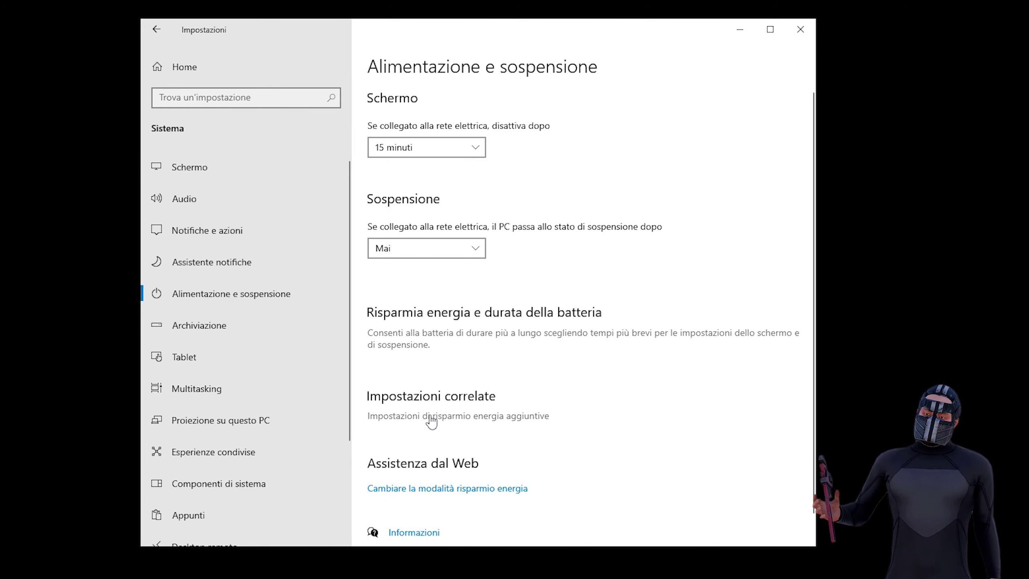
pyautogui.click(482, 417)
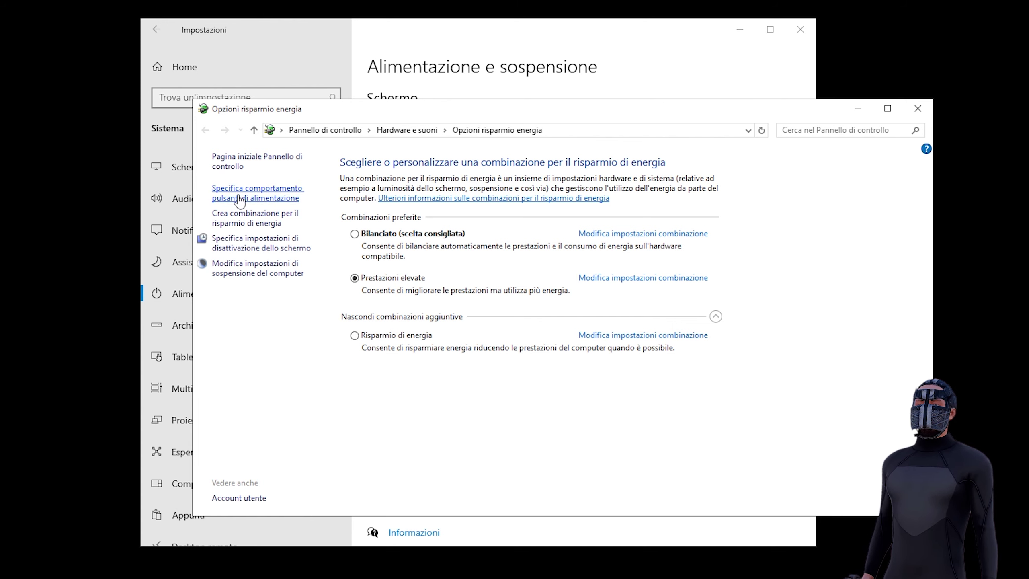
# Unlock the unavailable shutdown settings for the power buttons, leave Attiva avvio rapido disabled, and save the changes.
pyautogui.click(241, 199)
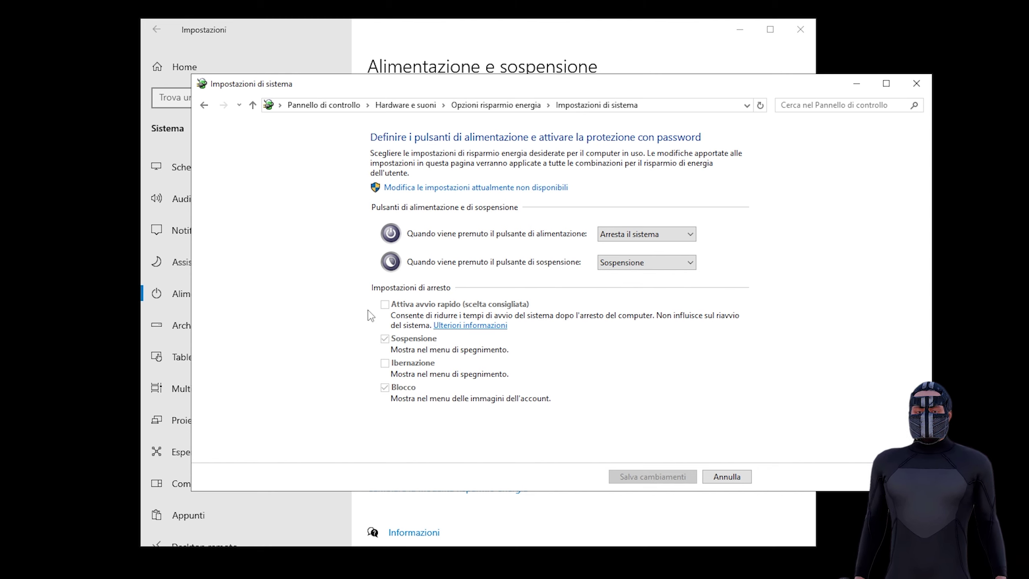
pyautogui.click(428, 189)
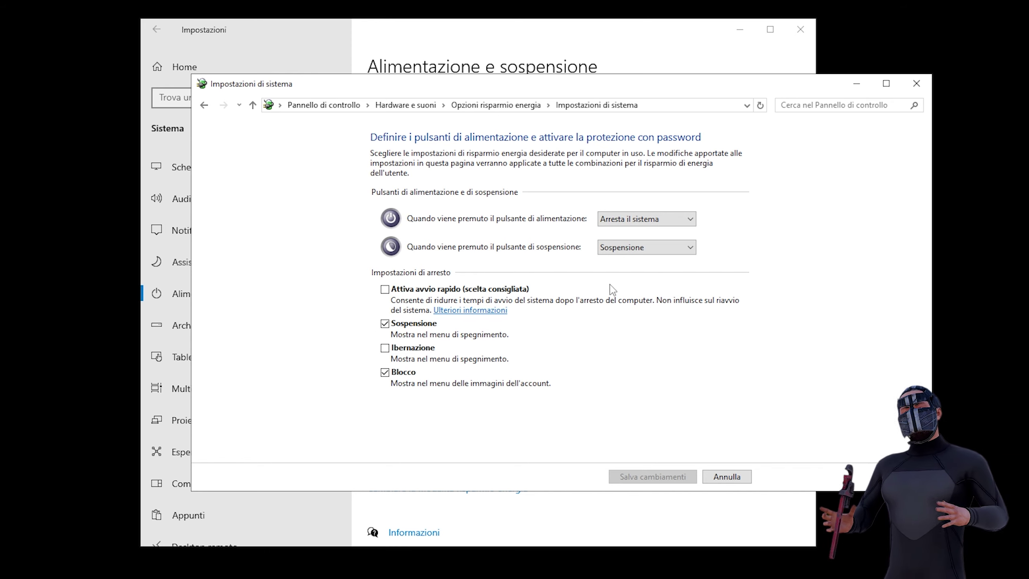
pyautogui.click(385, 290)
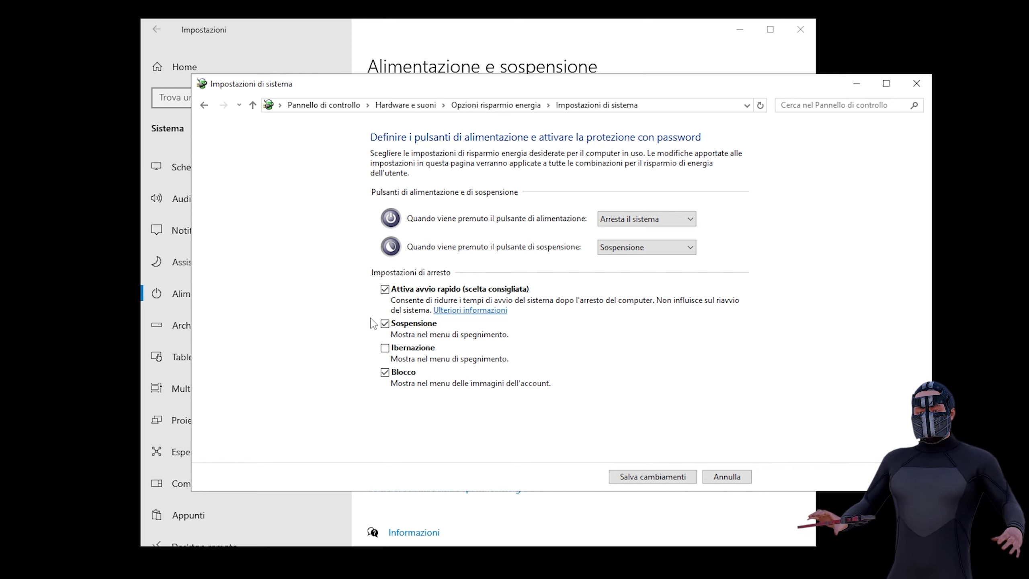
pyautogui.click(386, 290)
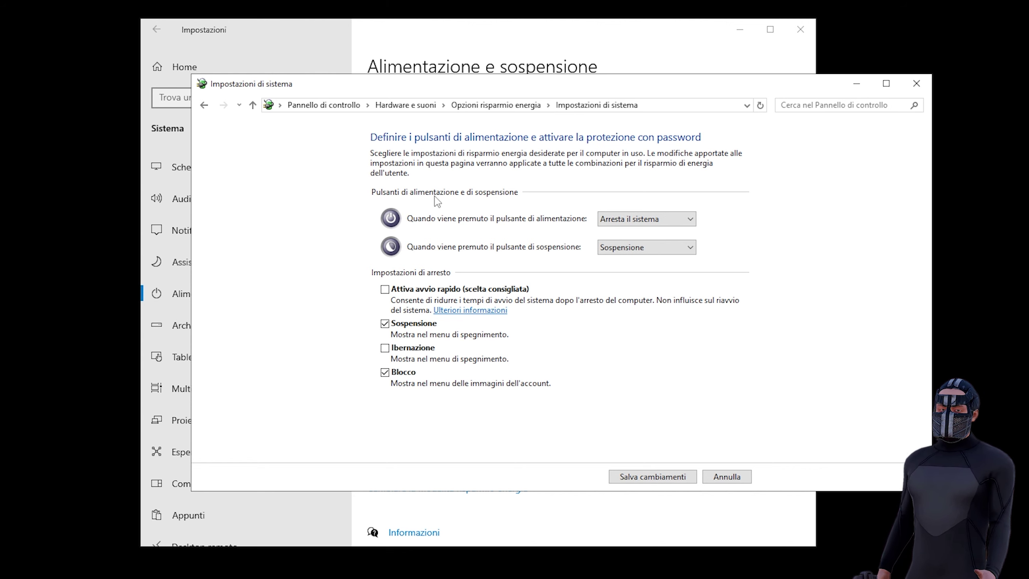
pyautogui.click(645, 479)
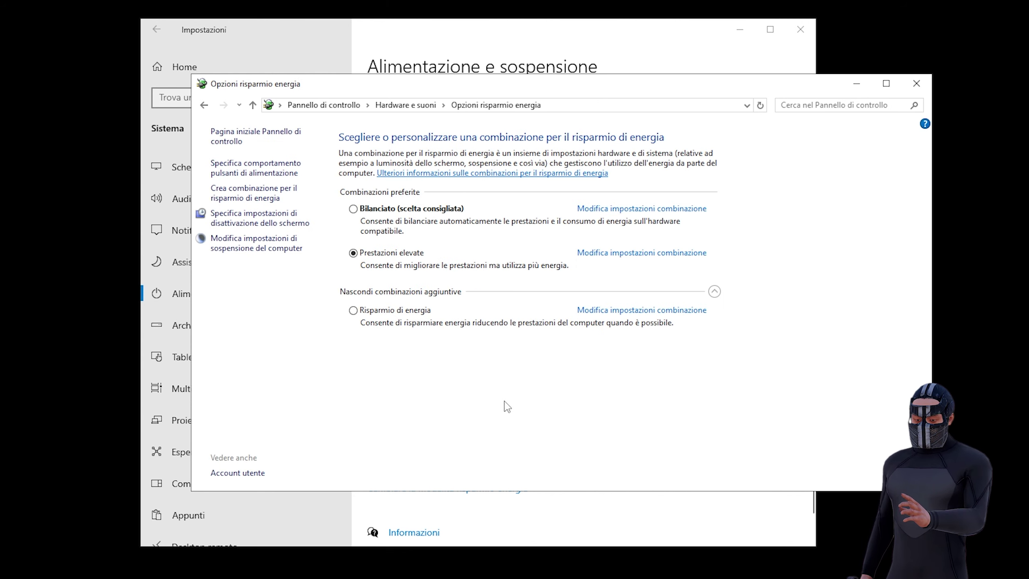
# Close the power options window and return to the home page of Impostazioni, moving its window slightly.
pyautogui.click(917, 84)
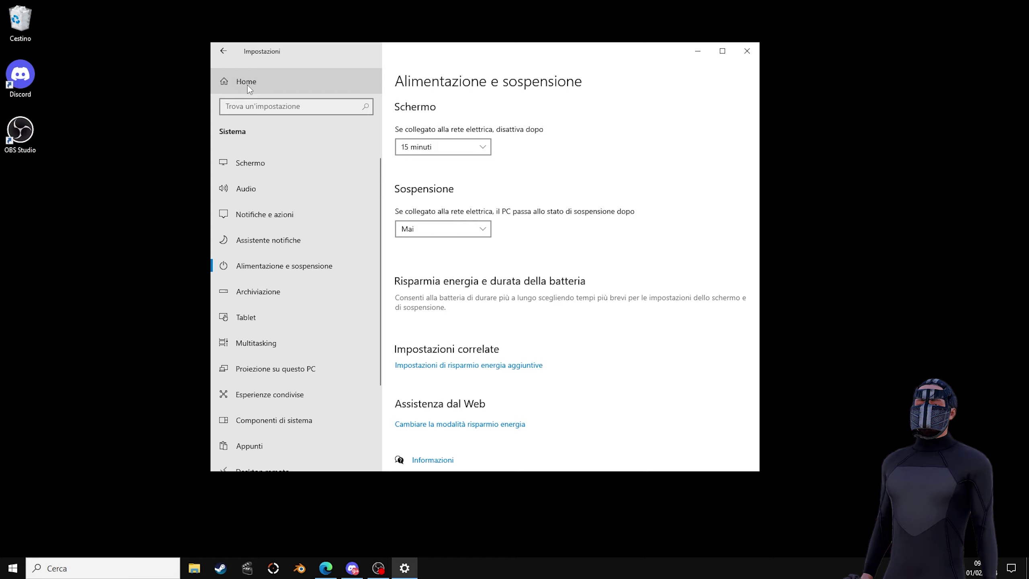
pyautogui.click(248, 86)
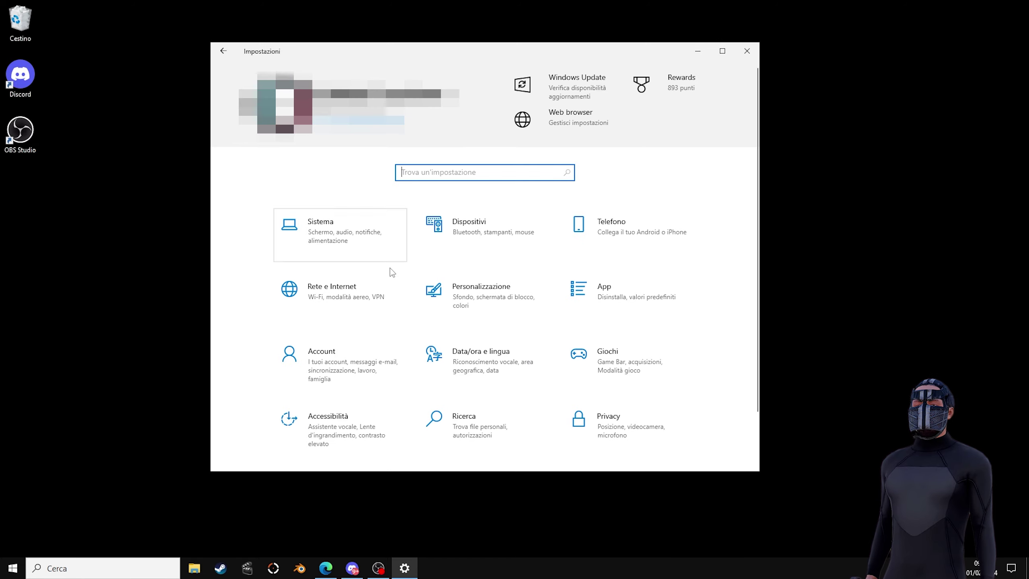
pyautogui.moveTo(372, 46); pyautogui.dragTo(409, 48)
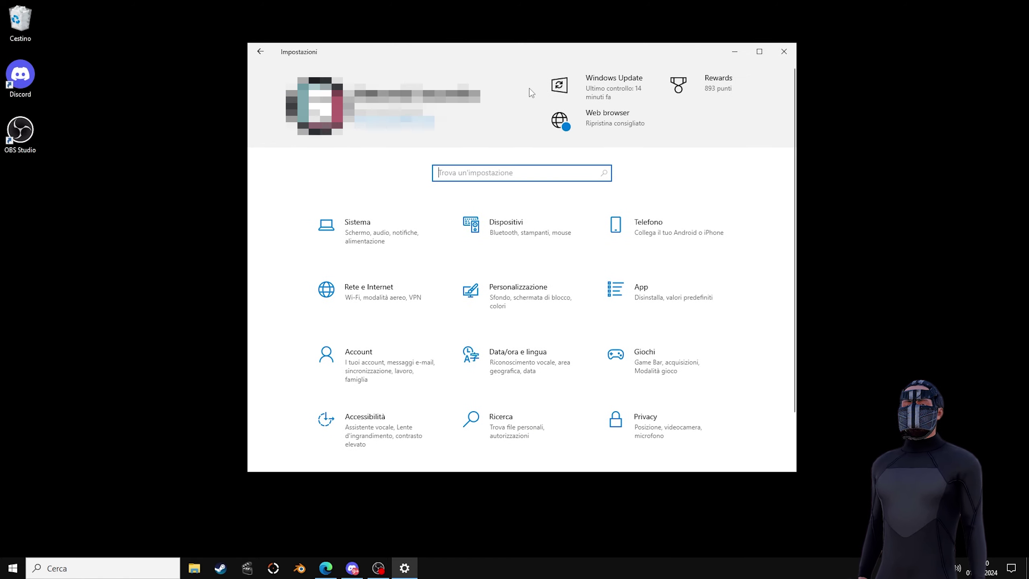
# Open the Archiviazione settings under Sistema and configure Sensore memoria to run Ogni settimana.
pyautogui.click(394, 244)
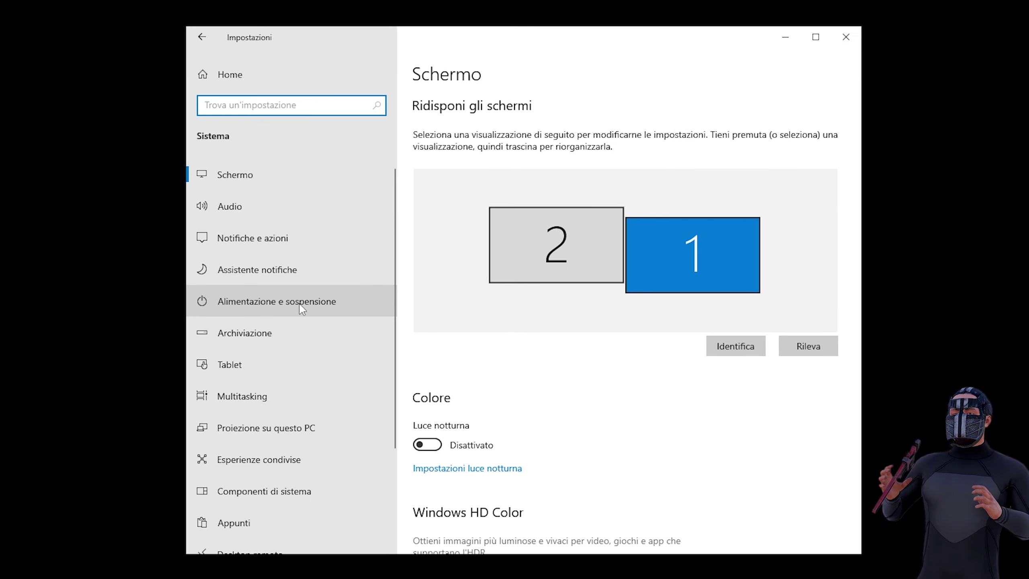
pyautogui.click(301, 294)
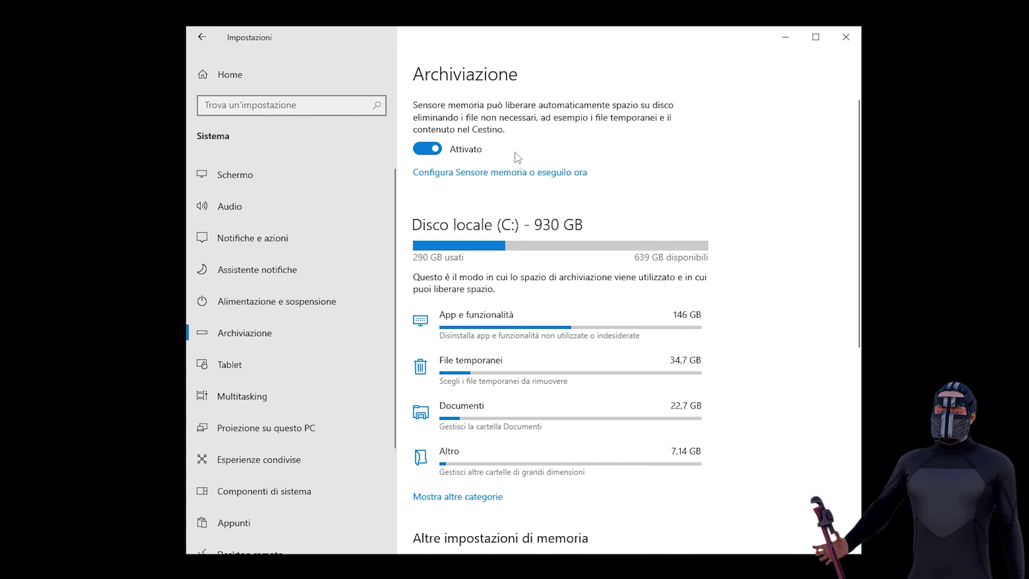
pyautogui.click(488, 177)
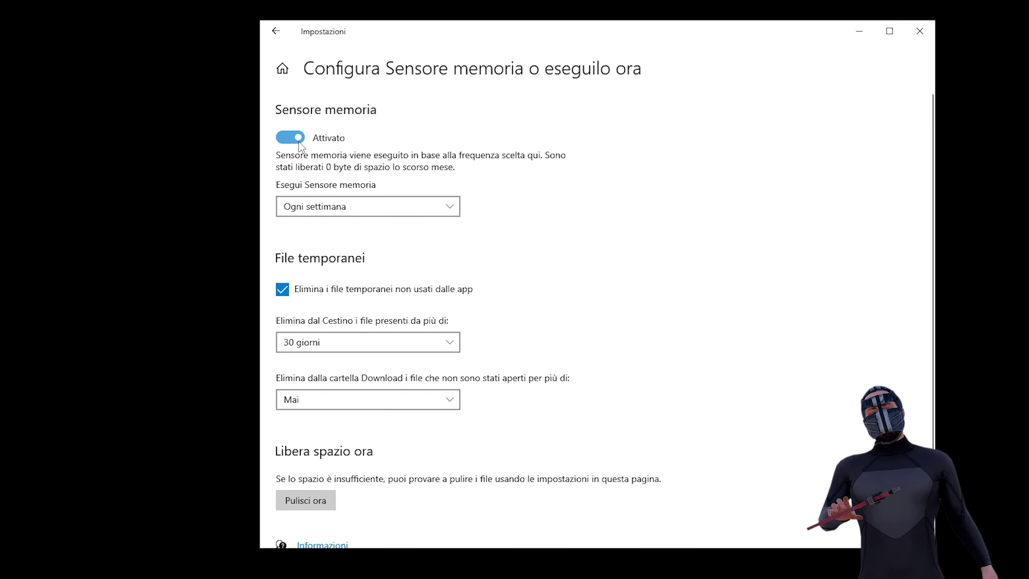
pyautogui.click(429, 207)
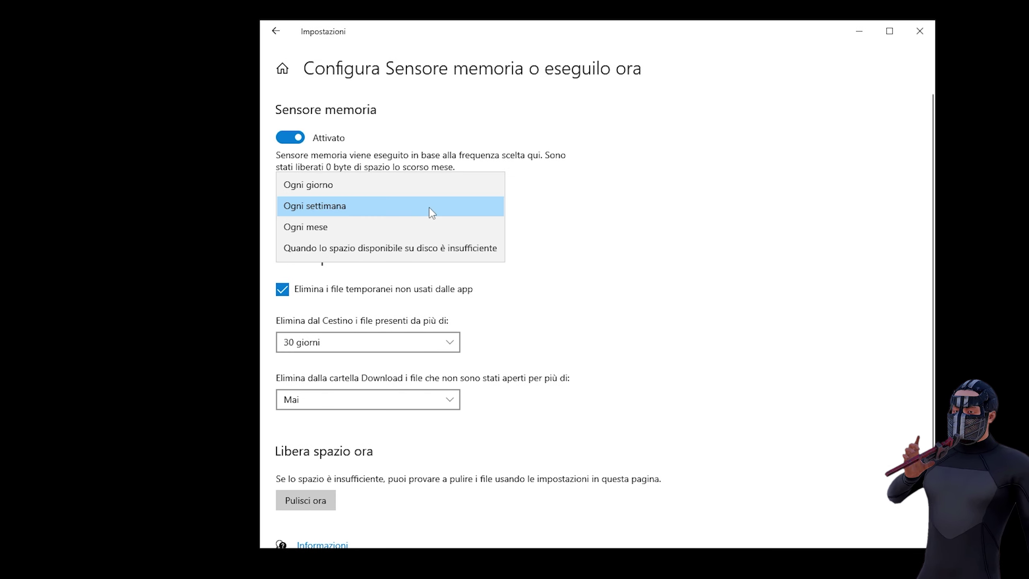
pyautogui.click(398, 214)
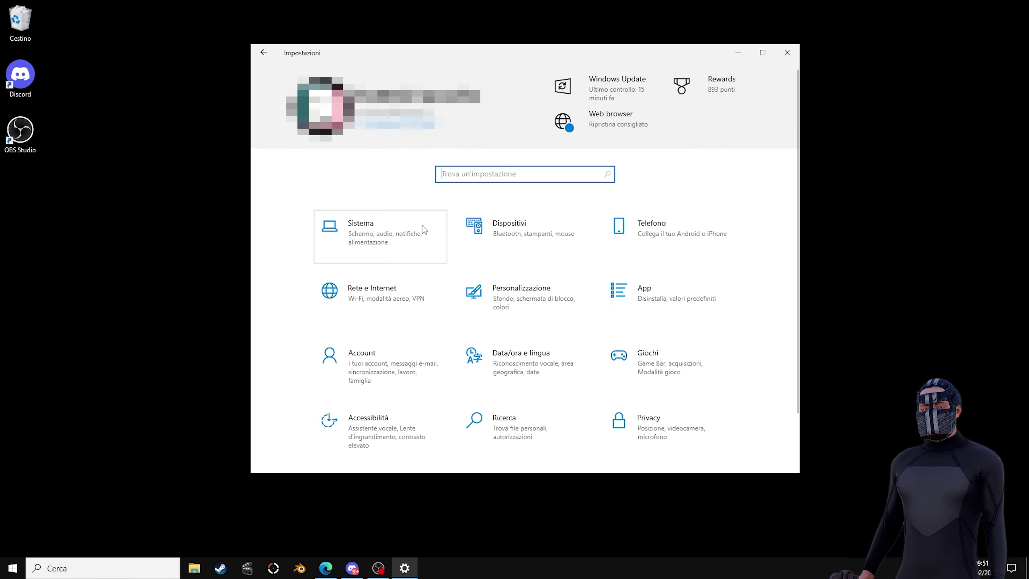
# Open the Sistema category in Impostazioni and go to a page further down its list.
pyautogui.click(423, 229)
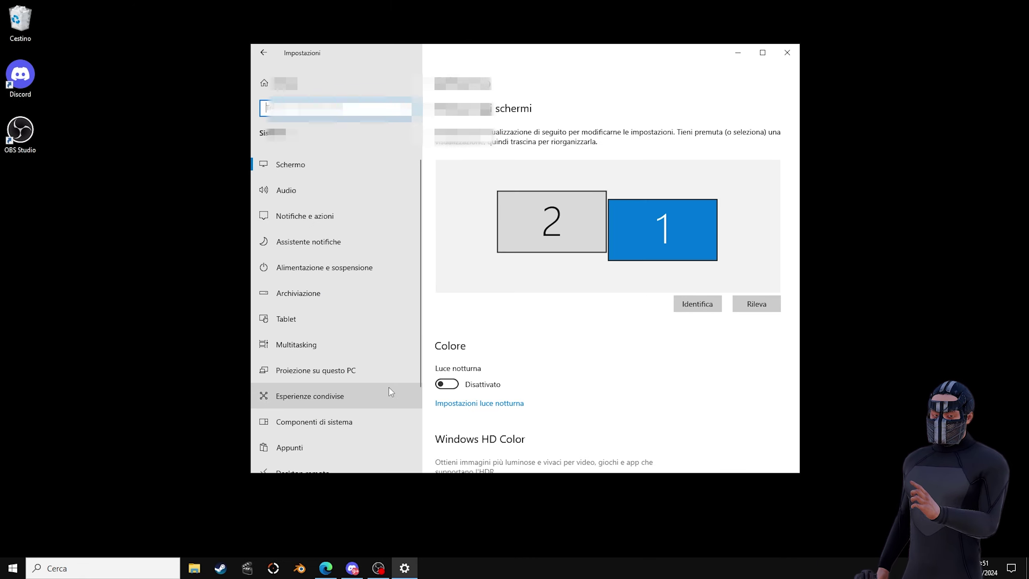
pyautogui.scroll(-3, 346, 308)
pyautogui.click(345, 375)
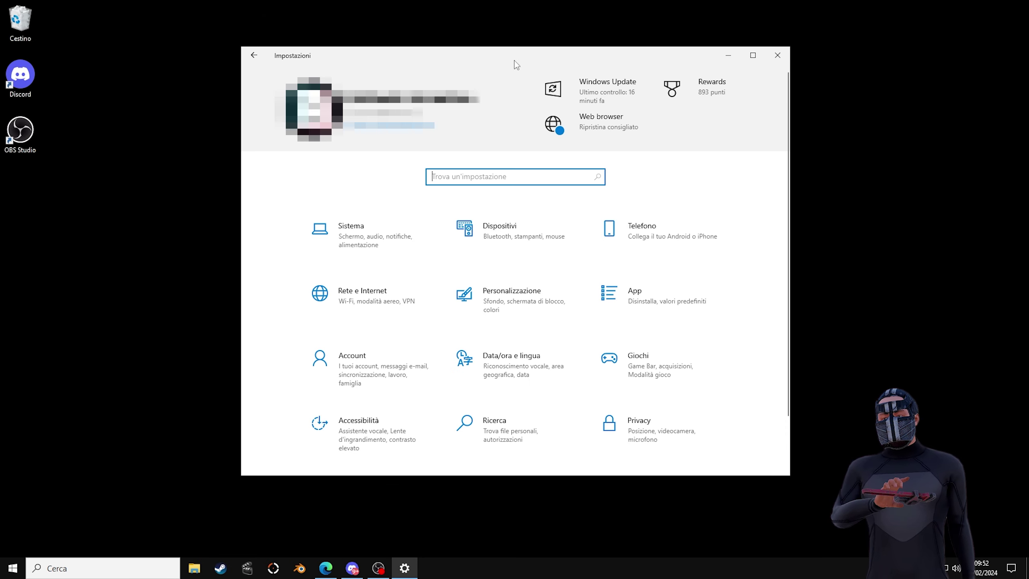
# Open the additional mouse options under Dispositivi, show Opzioni puntatore, and shift the dialog slightly.
pyautogui.click(501, 243)
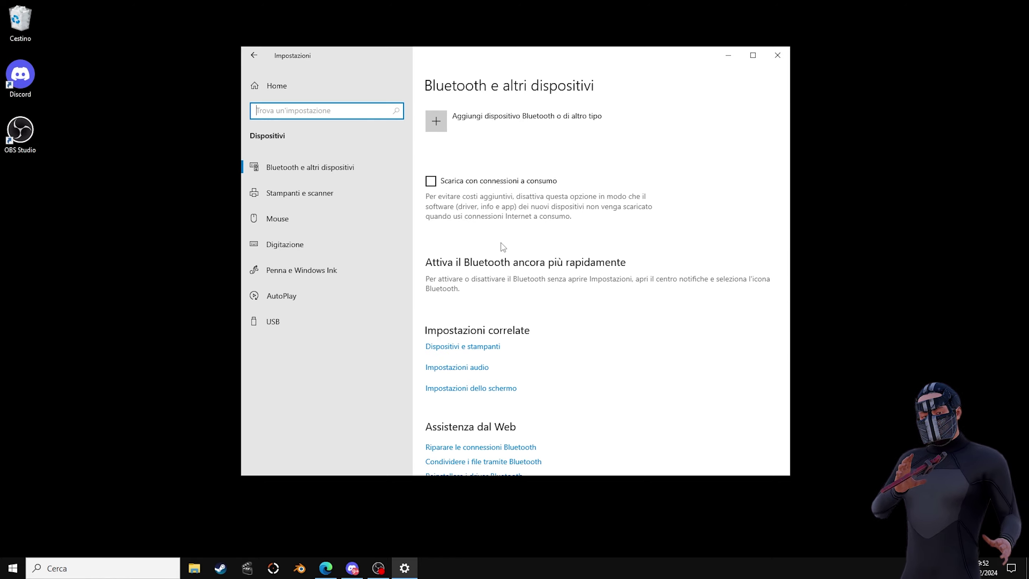
pyautogui.click(287, 216)
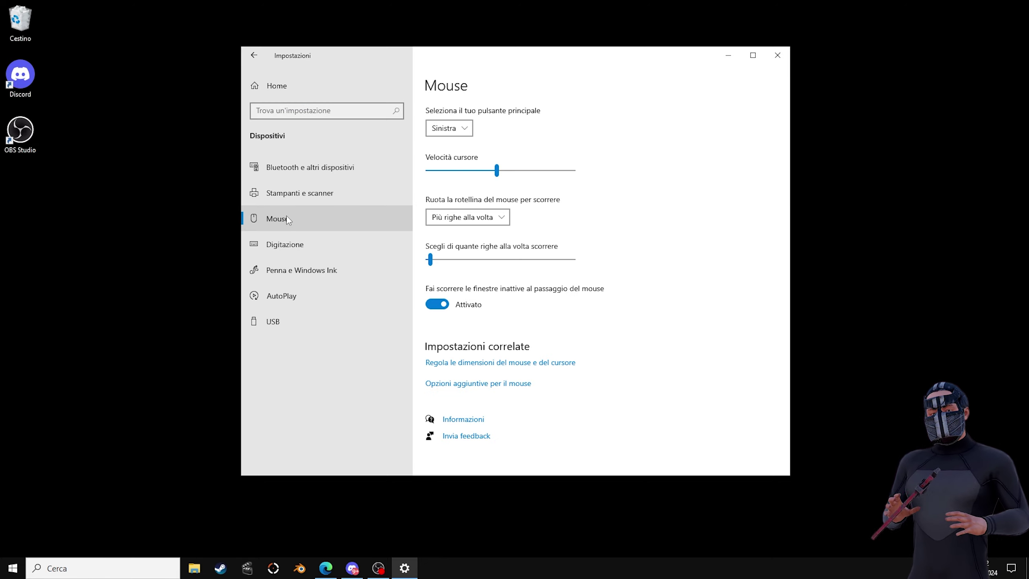
pyautogui.click(495, 388)
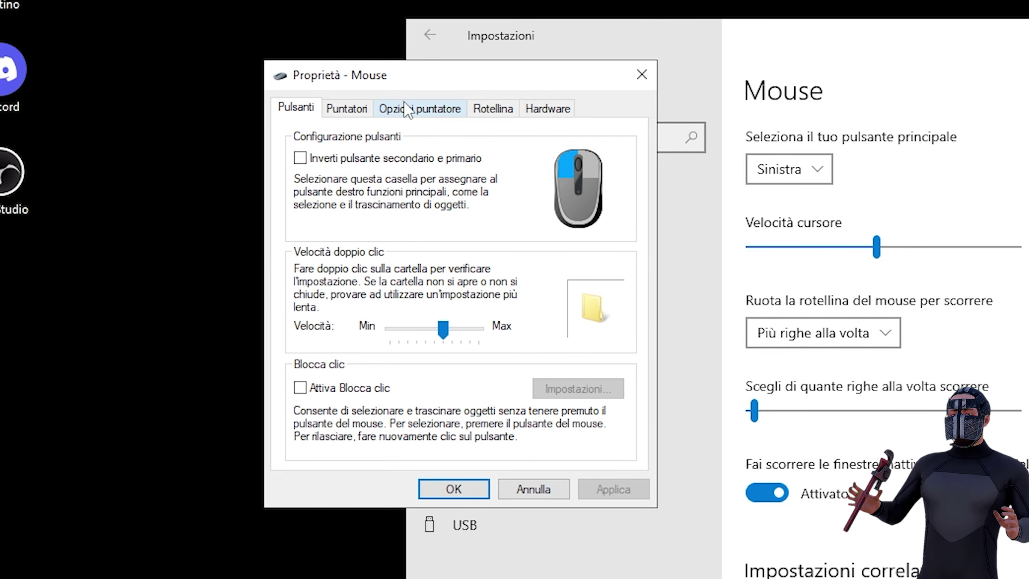
pyautogui.click(414, 110)
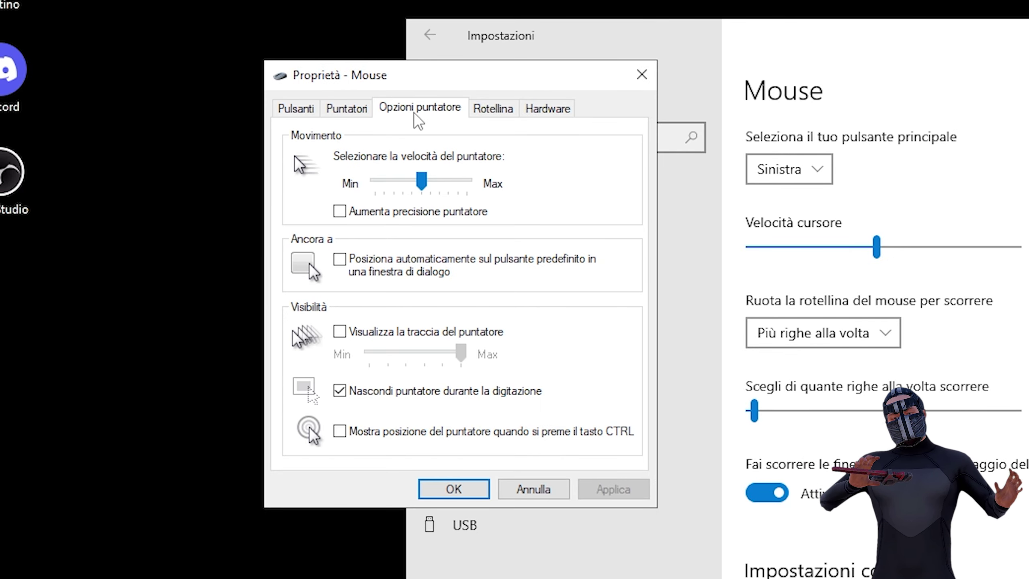
pyautogui.moveTo(413, 83); pyautogui.dragTo(446, 81)
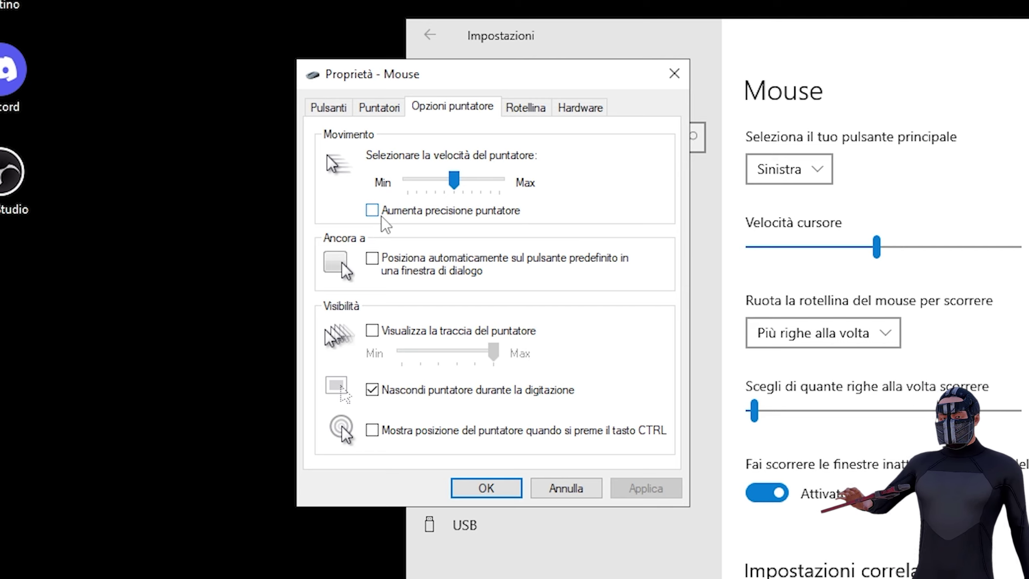
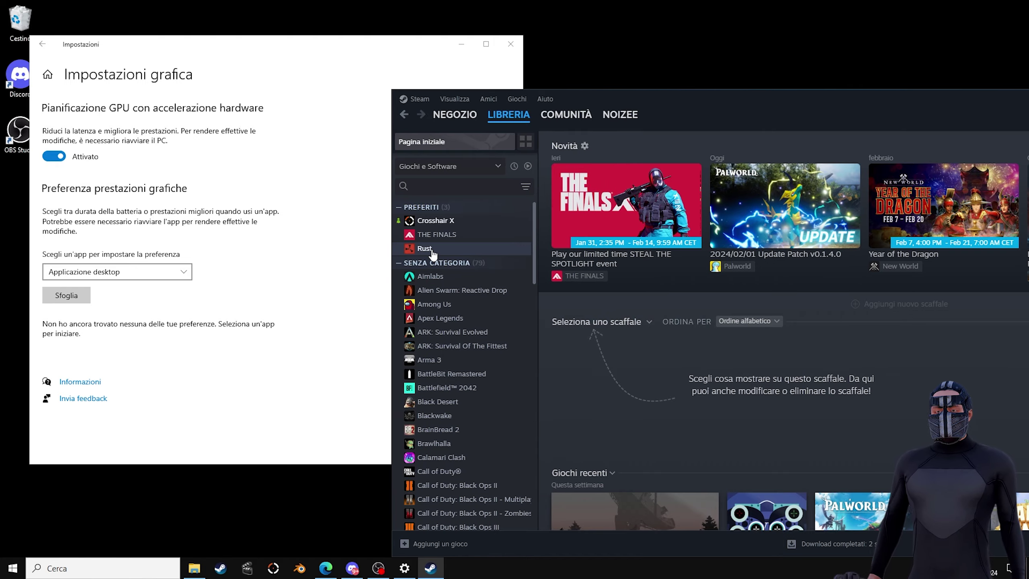
# Browse the local files of Rust from the Steam library and copy the path of its installation folder.
pyautogui.rightClick(432, 251)
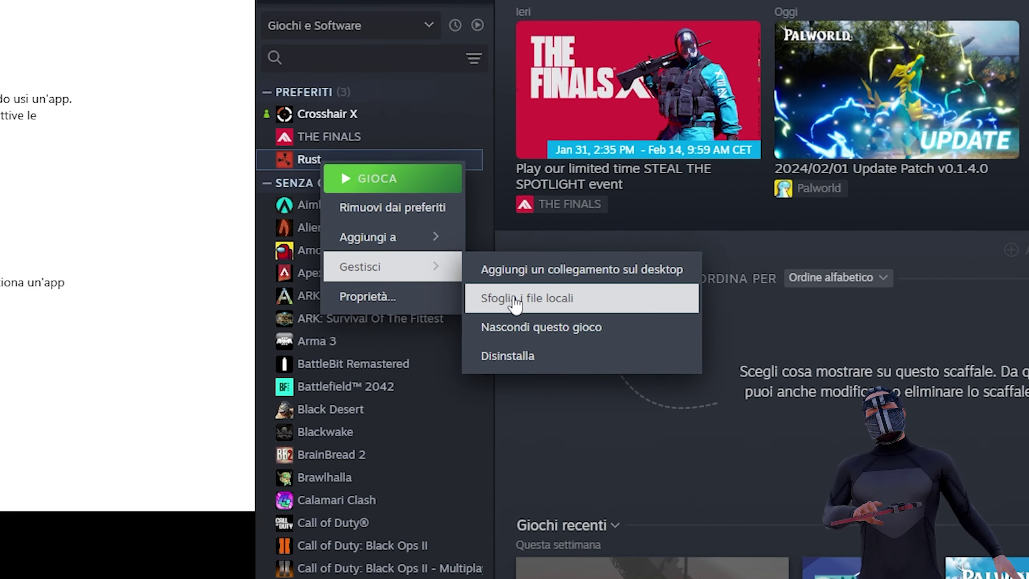
pyautogui.click(491, 302)
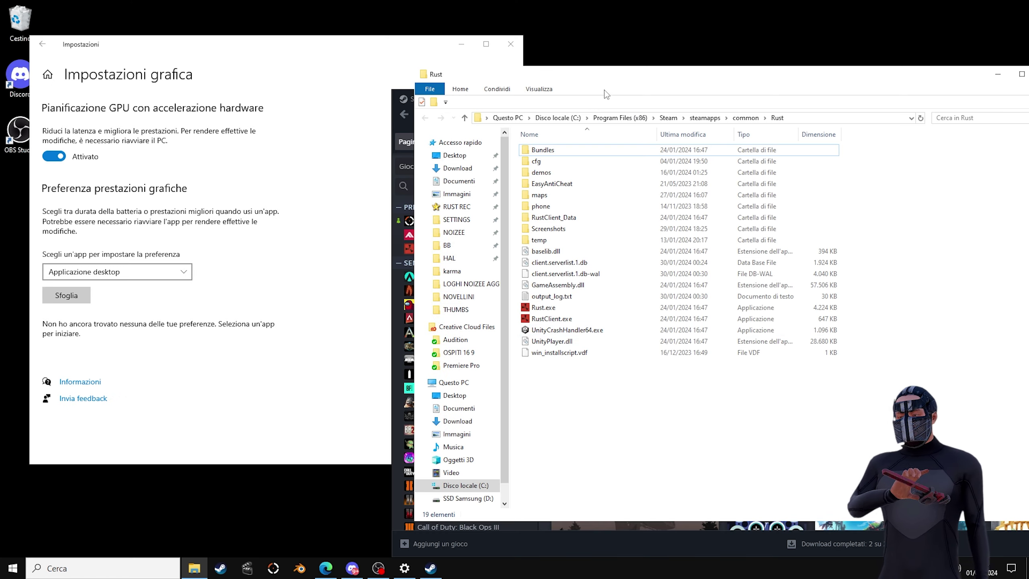
pyautogui.click(757, 126)
pyautogui.hotkey('ctrl', 'c')
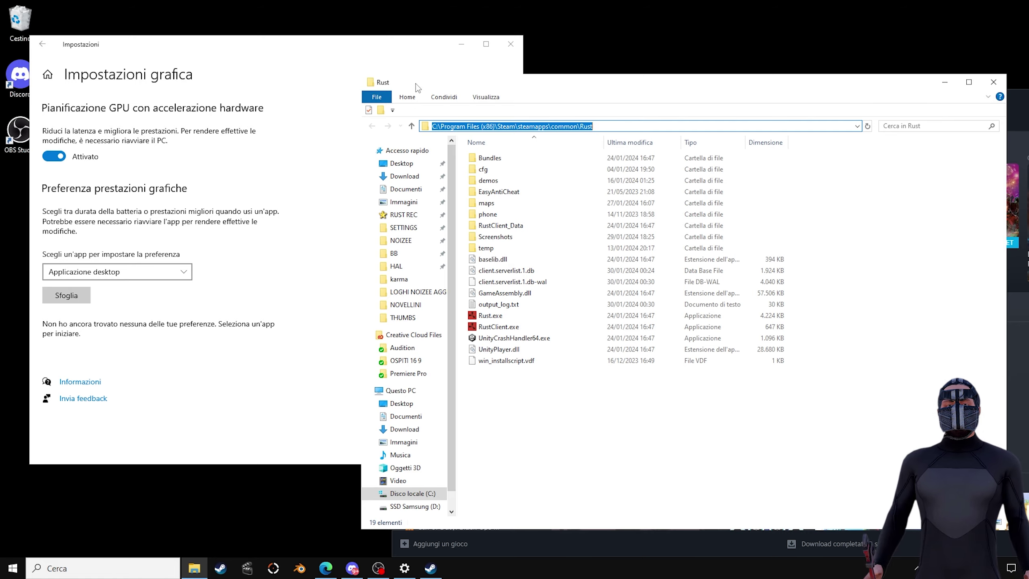
# Rearrange the open windows, then browse for a desktop app in Impostazioni grafica using the copied path C:\Program Files (x86)\Steam\steamapps\common\Rust.
pyautogui.moveTo(511, 84); pyautogui.dragTo(684, 73)
pyautogui.moveTo(251, 54); pyautogui.dragTo(391, 72)
pyautogui.moveTo(873, 74); pyautogui.dragTo(733, 123)
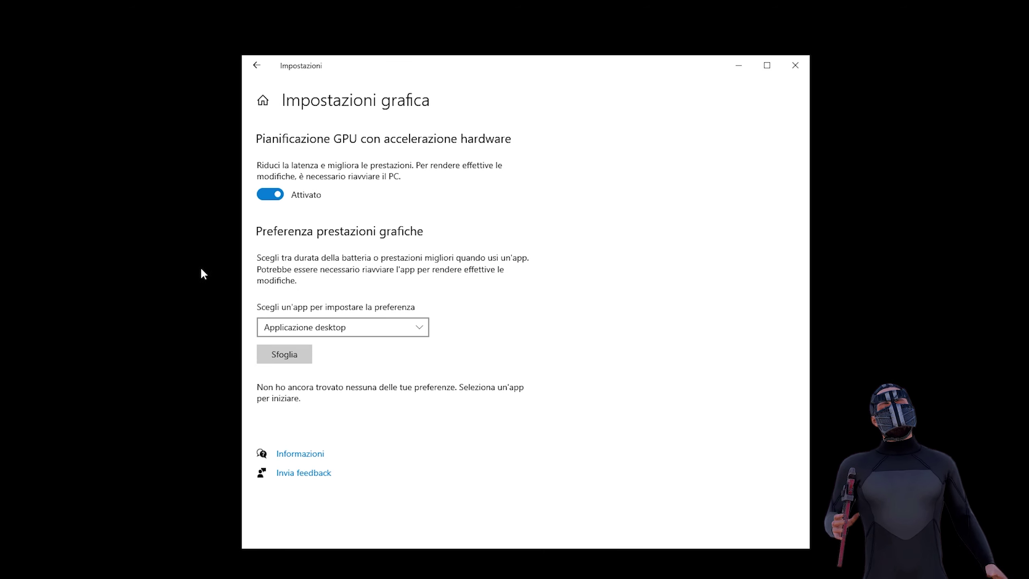
pyautogui.click(290, 358)
pyautogui.click(637, 86)
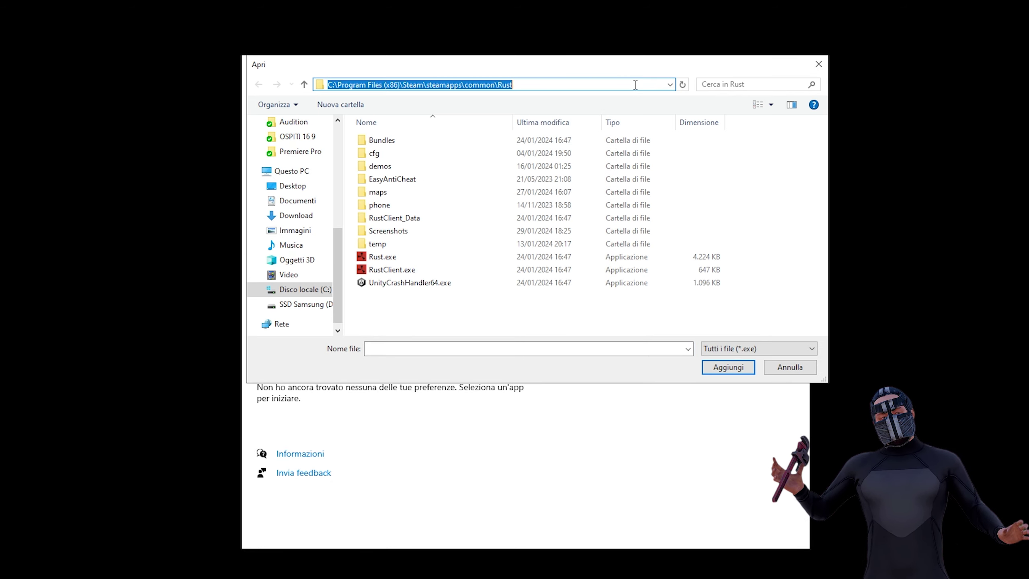
pyautogui.hotkey('ctrl', 'v')
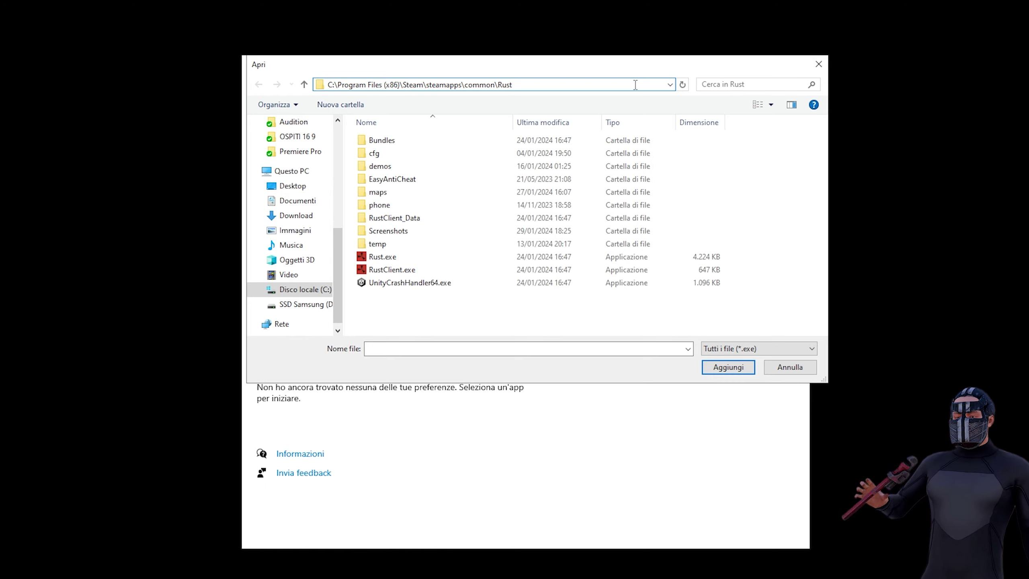
pyautogui.press('Return')
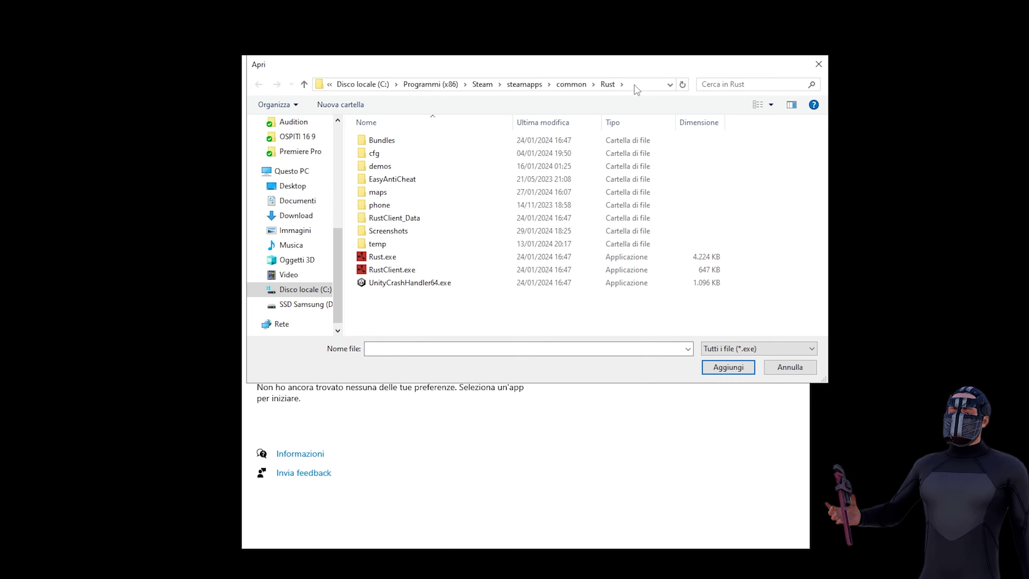
# Add RustClient.exe to the graphics performance preferences and save its Grafica preferita options.
pyautogui.click(414, 270)
pyautogui.click(728, 367)
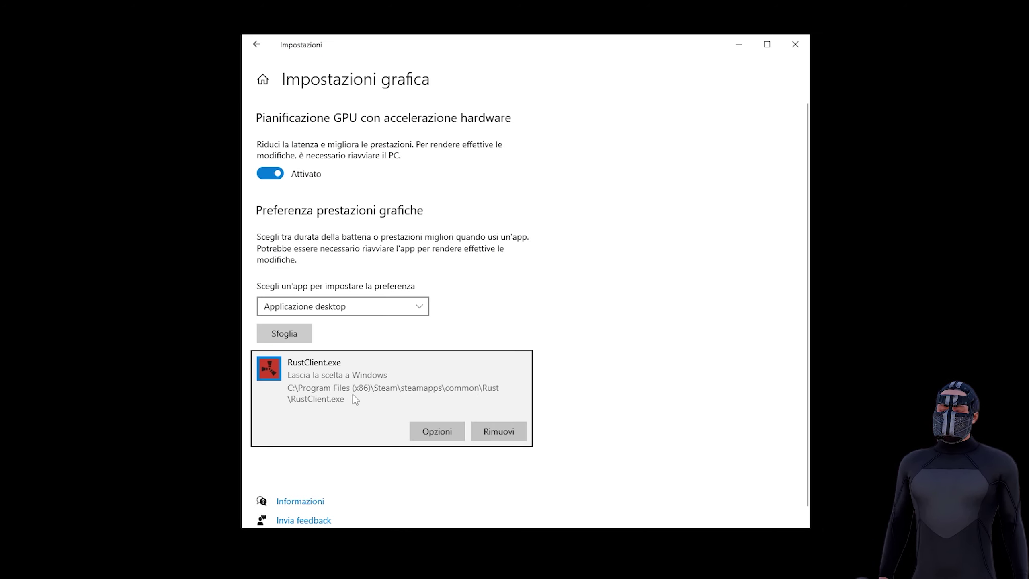
pyautogui.click(434, 433)
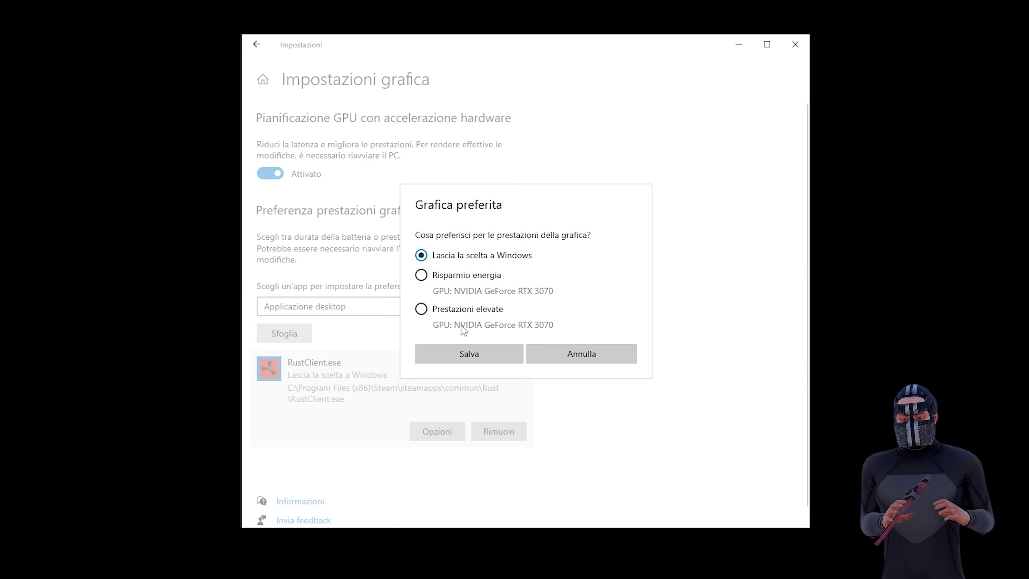
pyautogui.click(453, 355)
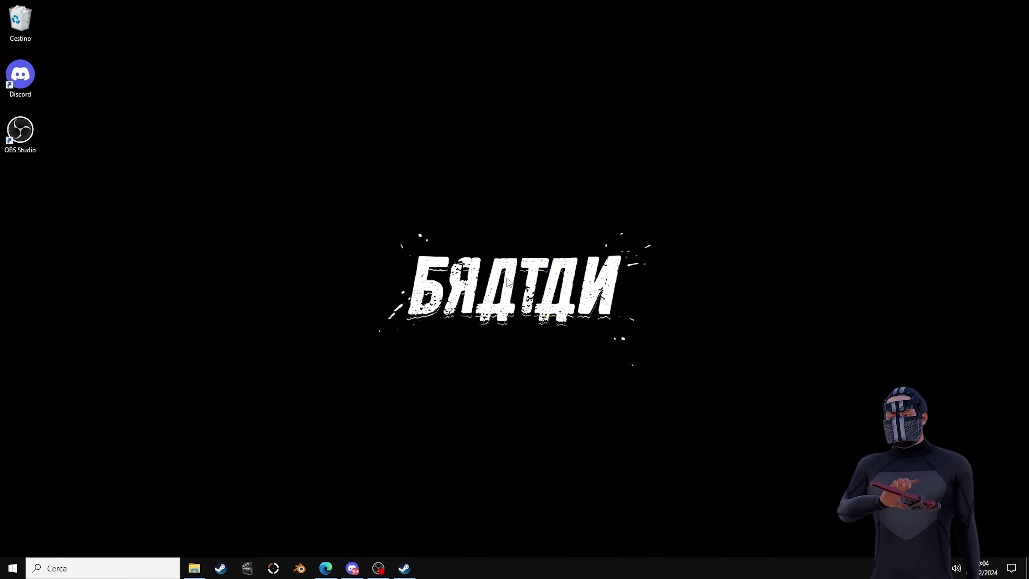
# Search Windows for "impost", open Impostazioni, and go to the Privacy category.
pyautogui.click(85, 568)
pyautogui.write('impost')
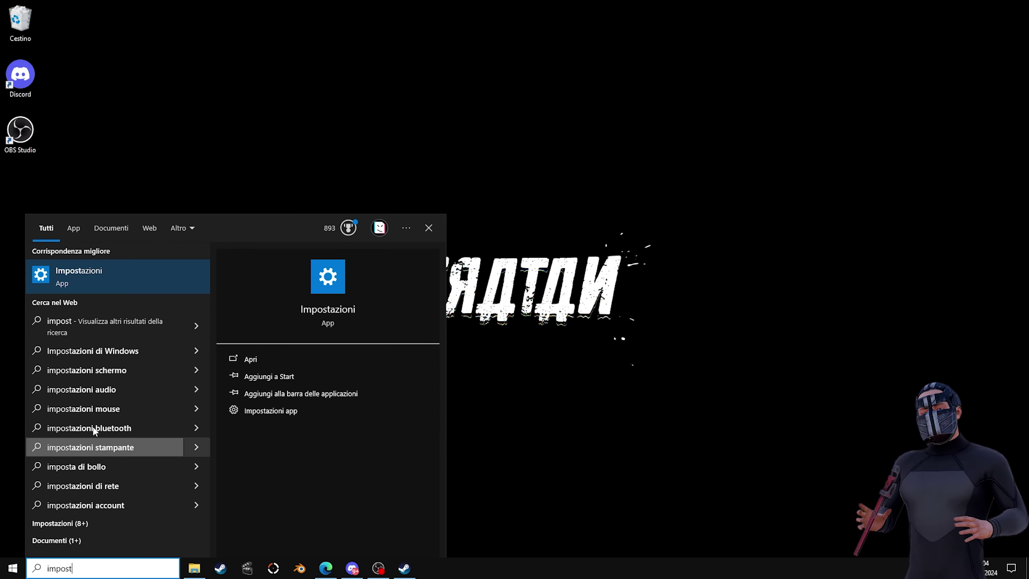
pyautogui.click(92, 278)
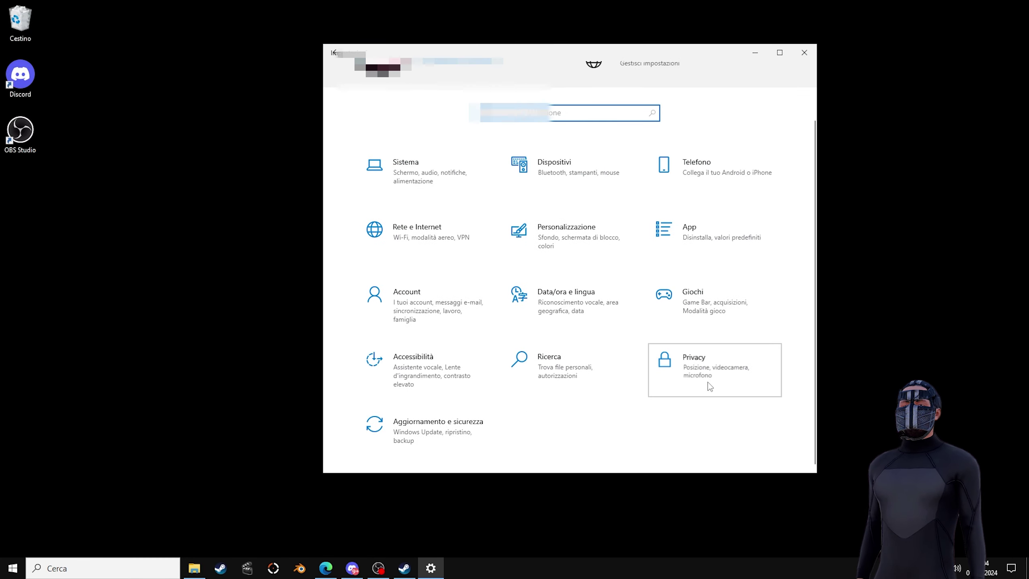
pyautogui.click(709, 385)
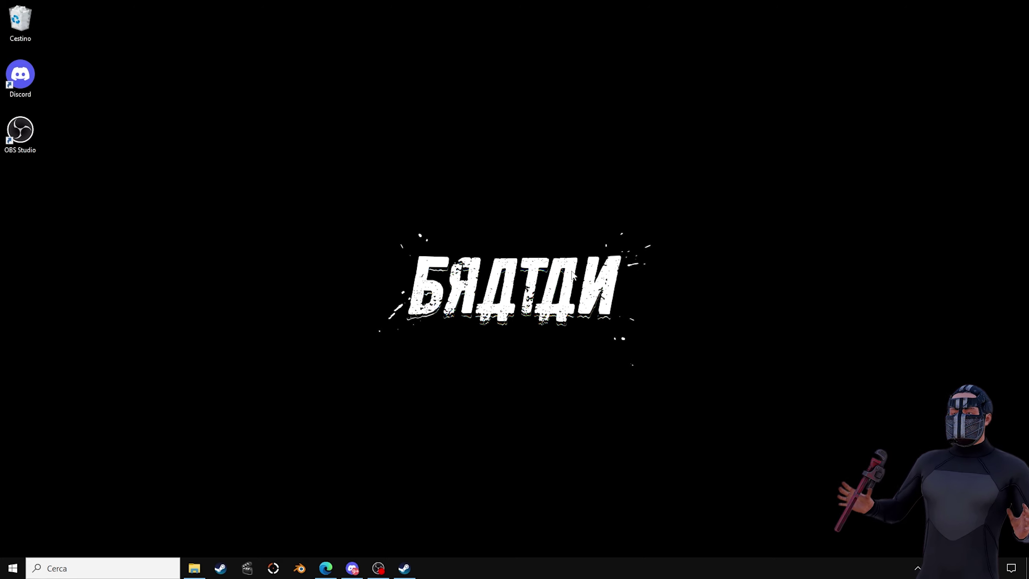
# Open the Pannello di controllo NVIDIA from the desktop and go to Gestisci le impostazioni 3D.
pyautogui.rightClick(482, 220)
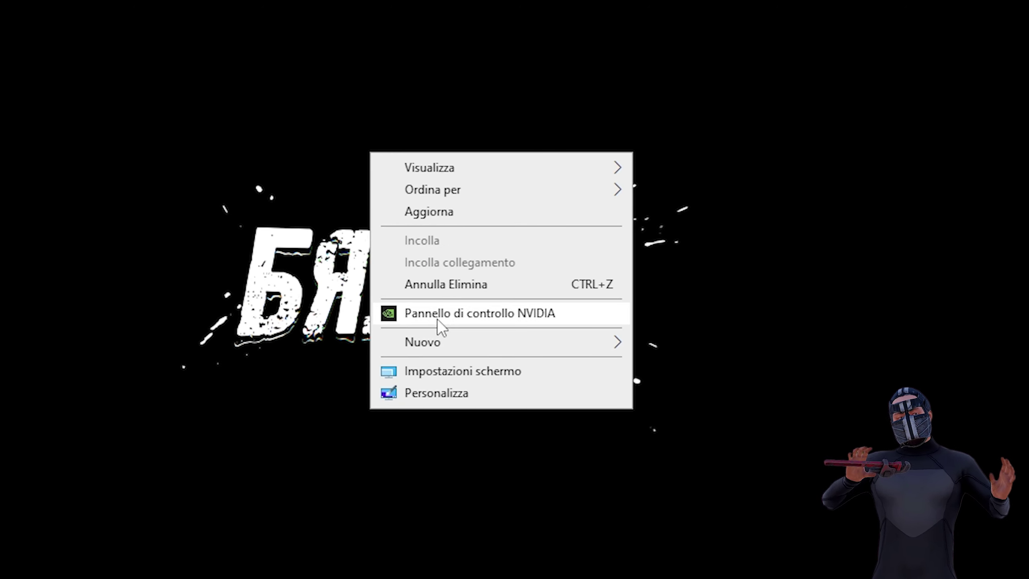
pyautogui.click(519, 308)
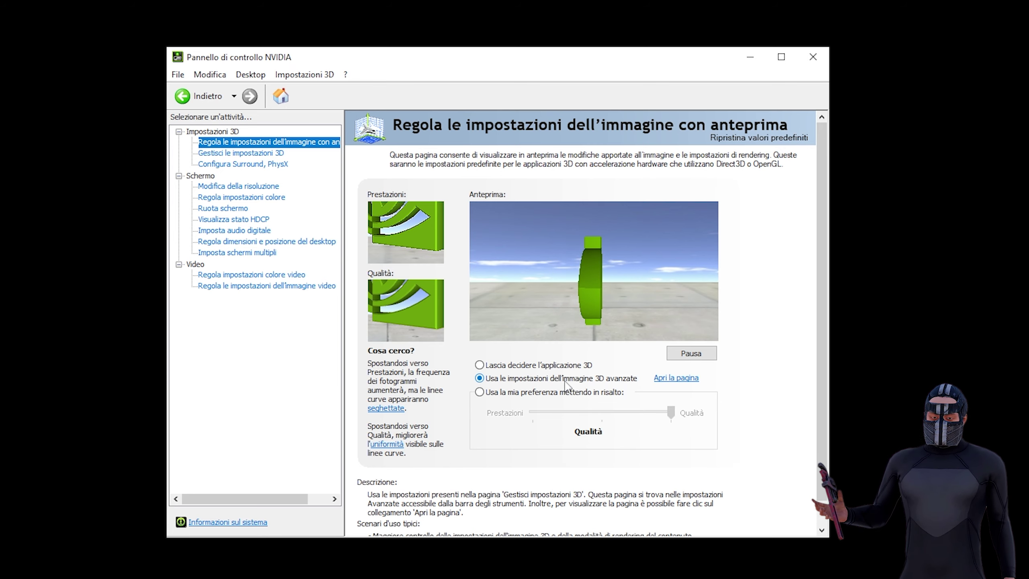
pyautogui.click(228, 156)
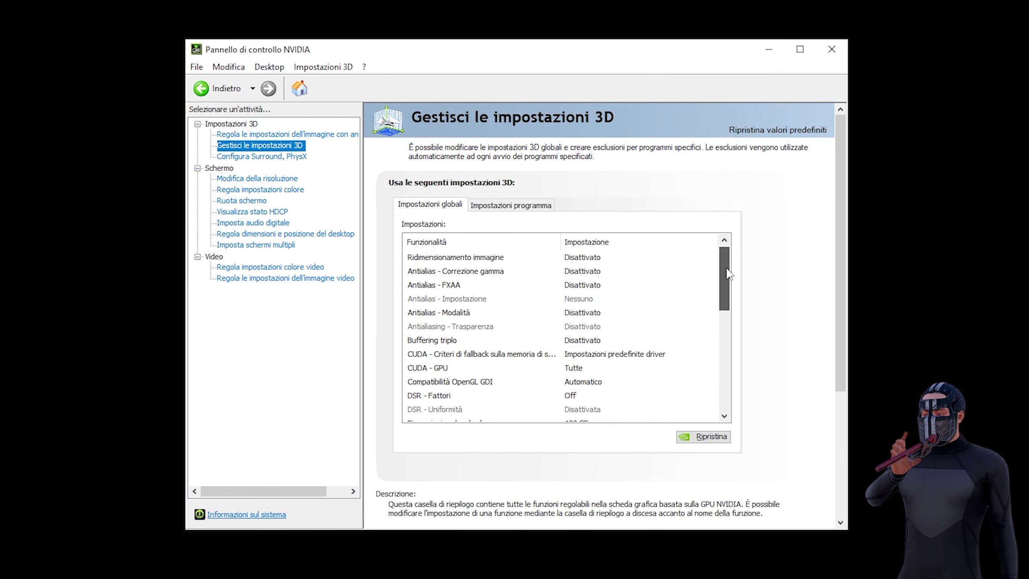
# Review the complete list of global 3D settings, from antialiasing and CUDA options through to vertical sync and preferred refresh rate.
pyautogui.moveTo(728, 274); pyautogui.dragTo(728, 281)
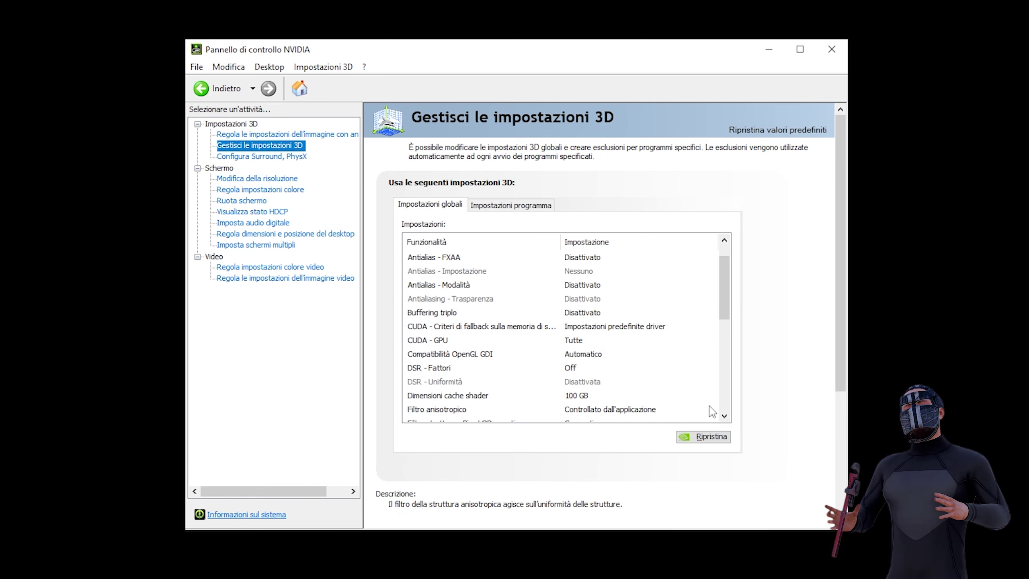
pyautogui.click(724, 416)
pyautogui.click(724, 415)
pyautogui.click(756, 423)
pyautogui.click(756, 424)
pyautogui.click(755, 424)
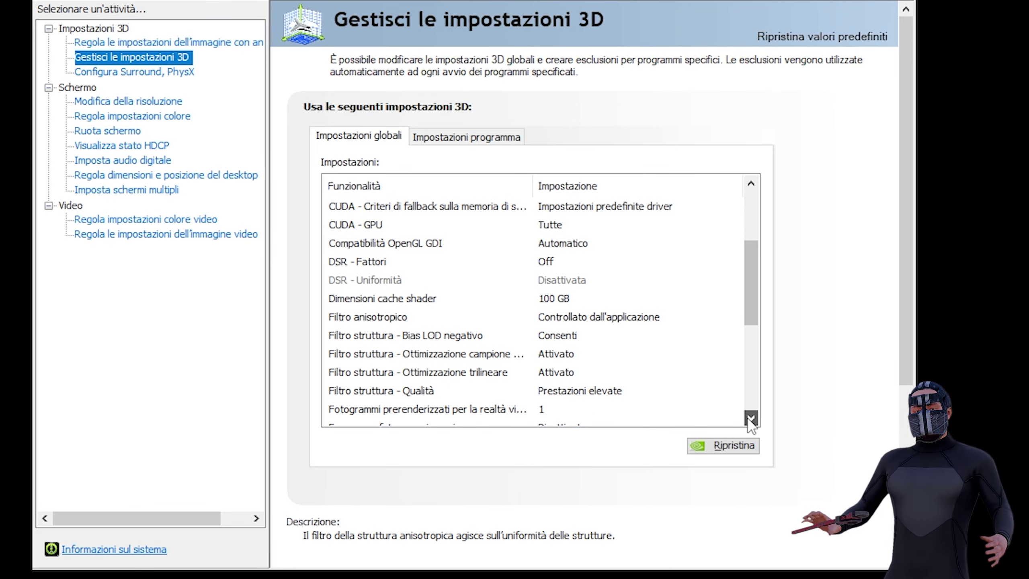
pyautogui.click(755, 423)
pyautogui.click(755, 424)
pyautogui.click(750, 419)
pyautogui.click(750, 419)
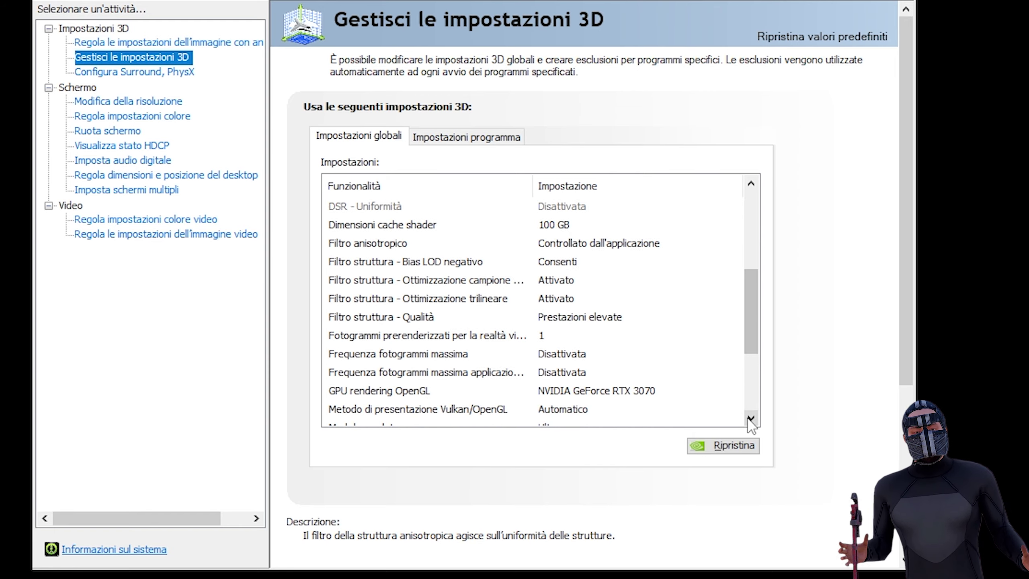
pyautogui.click(750, 419)
pyautogui.click(751, 419)
pyautogui.click(750, 418)
pyautogui.click(750, 418)
pyautogui.click(751, 418)
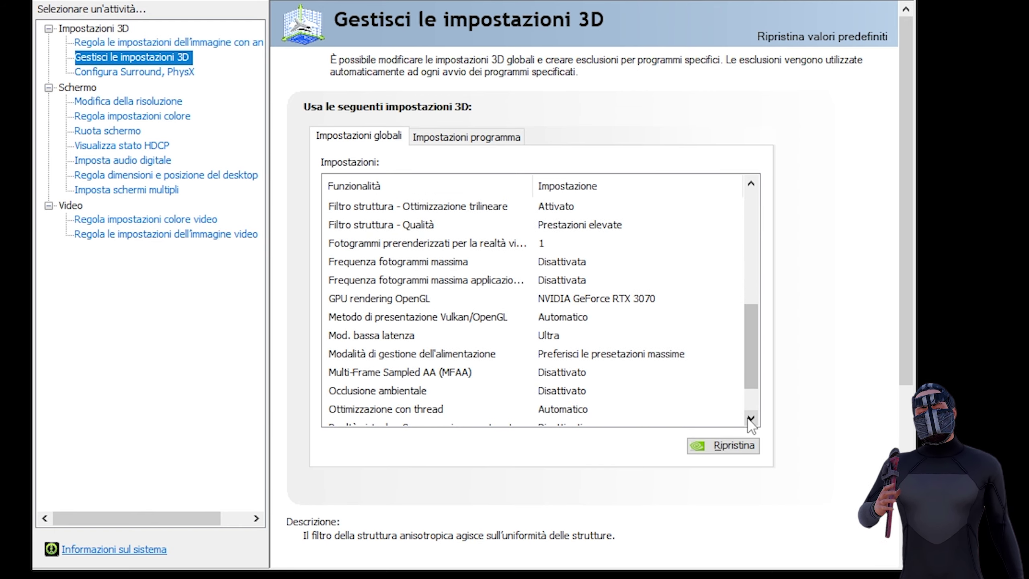
pyautogui.click(750, 418)
pyautogui.click(751, 419)
pyautogui.click(750, 418)
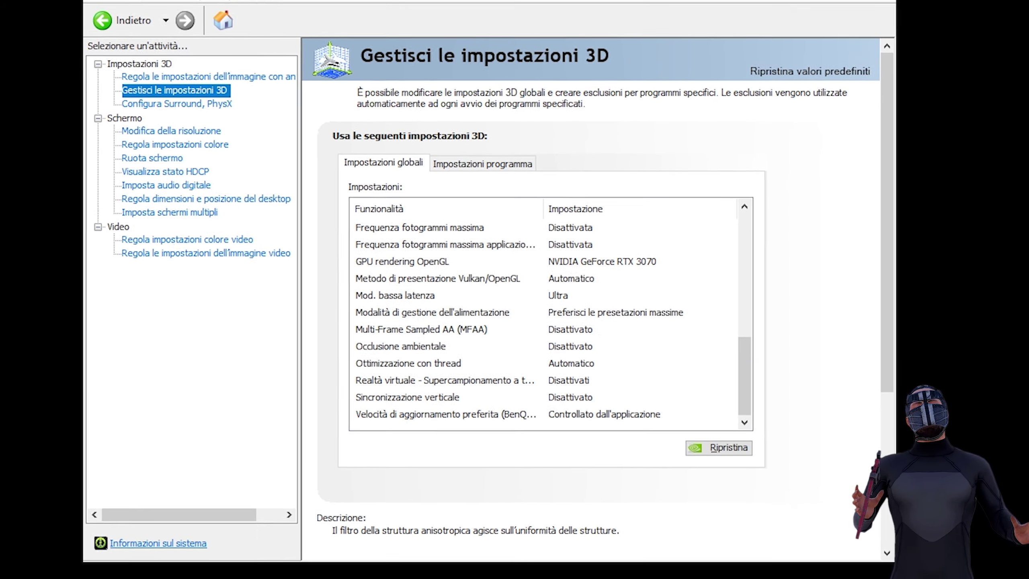
# Set Brillantezza digitale to 80% for the BenQ display under Regola impostazioni colore and apply the change.
pyautogui.click(134, 72)
pyautogui.click(118, 103)
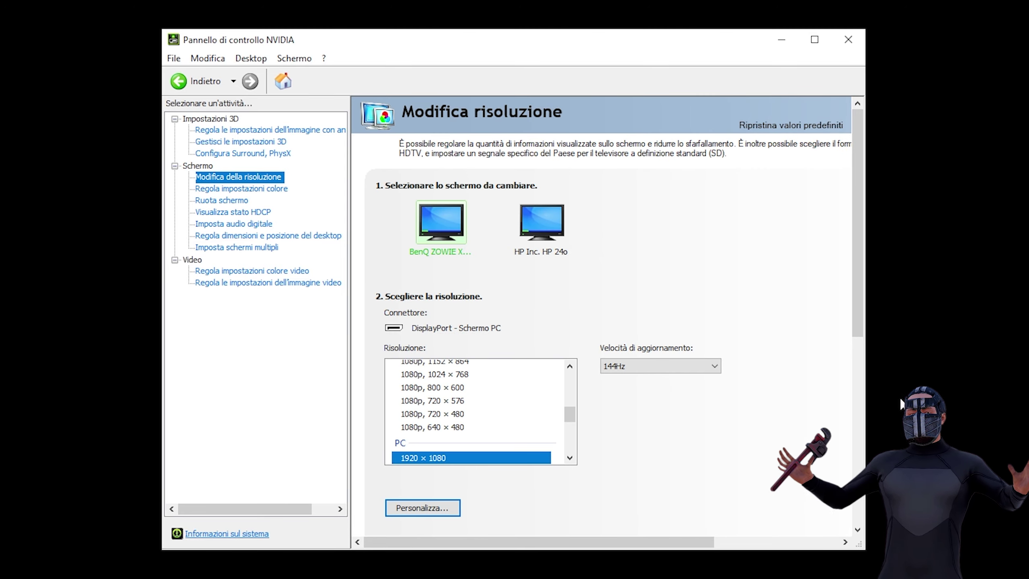
pyautogui.click(212, 189)
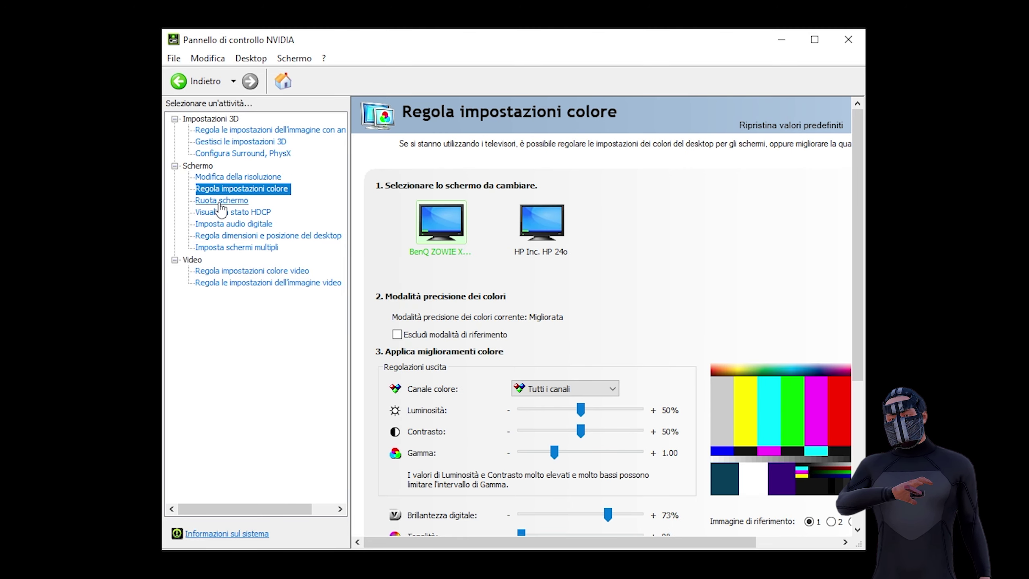
pyautogui.moveTo(862, 153); pyautogui.dragTo(862, 252)
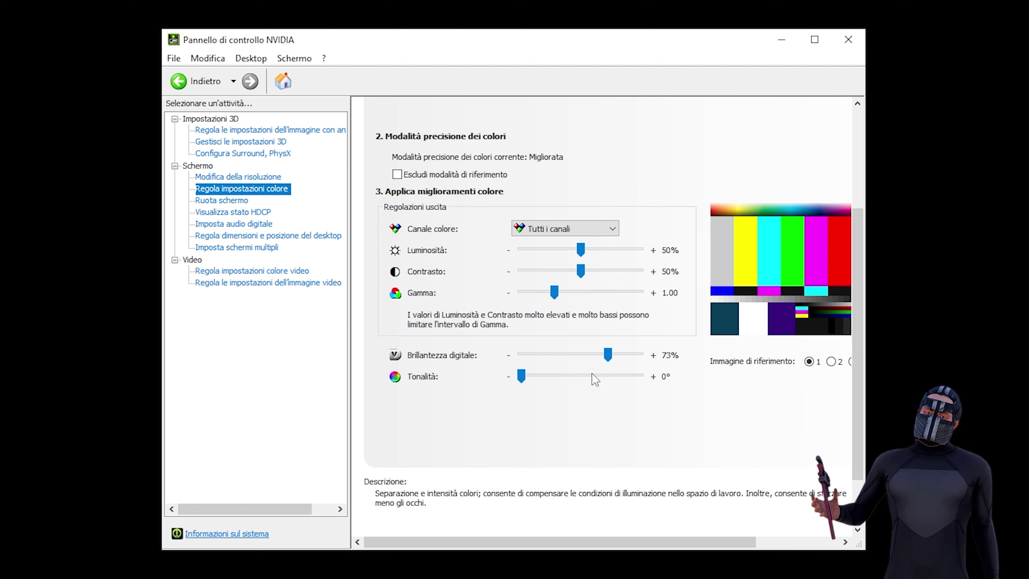
pyautogui.moveTo(618, 359); pyautogui.dragTo(616, 357)
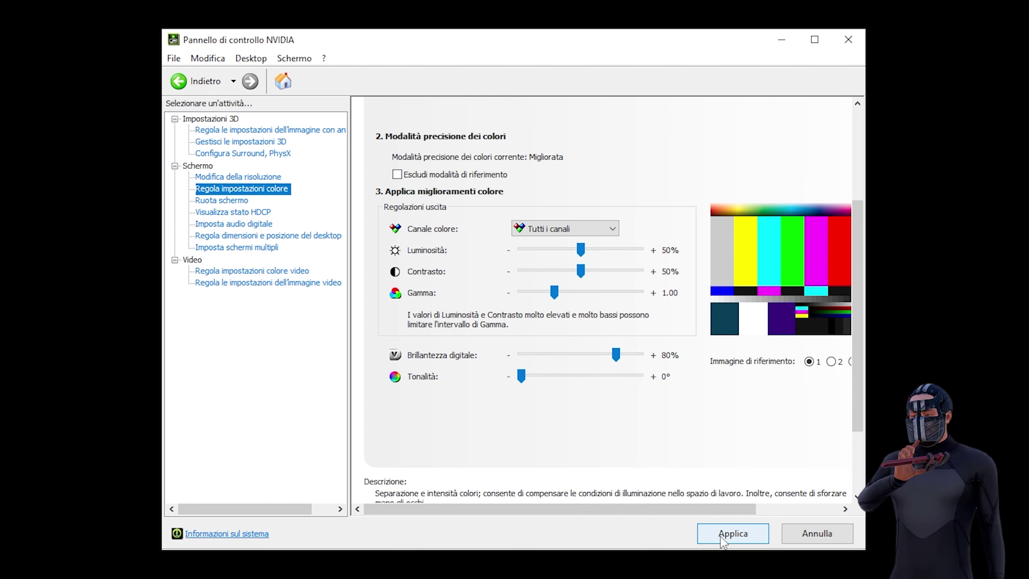
pyautogui.click(732, 534)
# Review the remaining Schermo pages, including HDCP status, digital audio and the desktop scaling mode, and go to Regola impostazioni colore video.
pyautogui.click(221, 199)
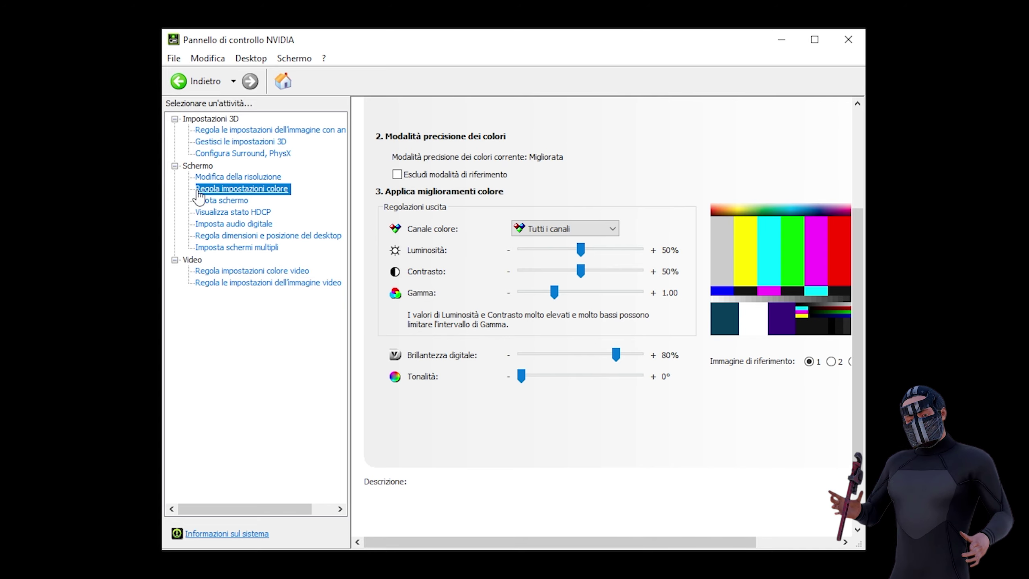
pyautogui.click(234, 211)
pyautogui.click(224, 225)
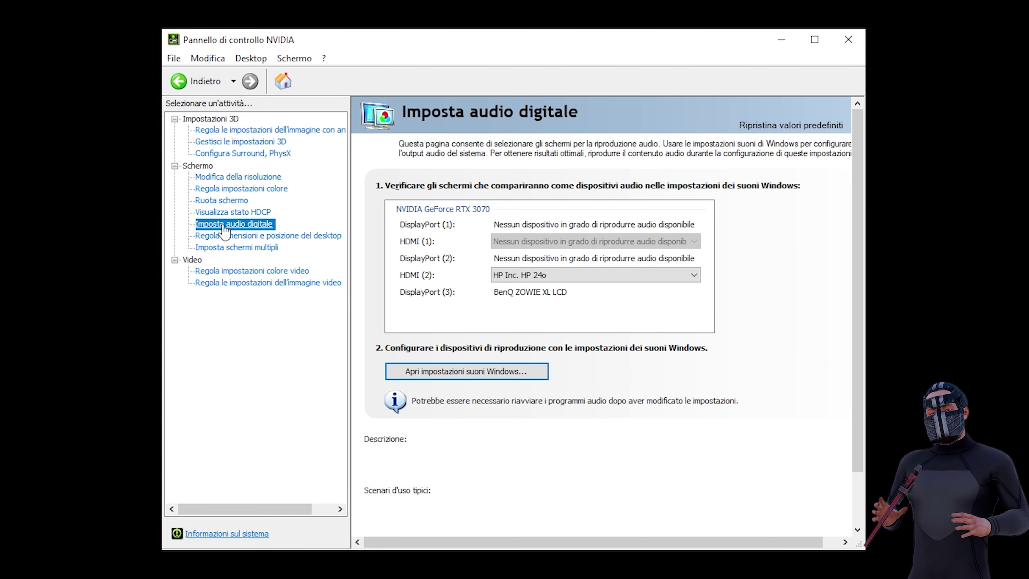
pyautogui.click(267, 235)
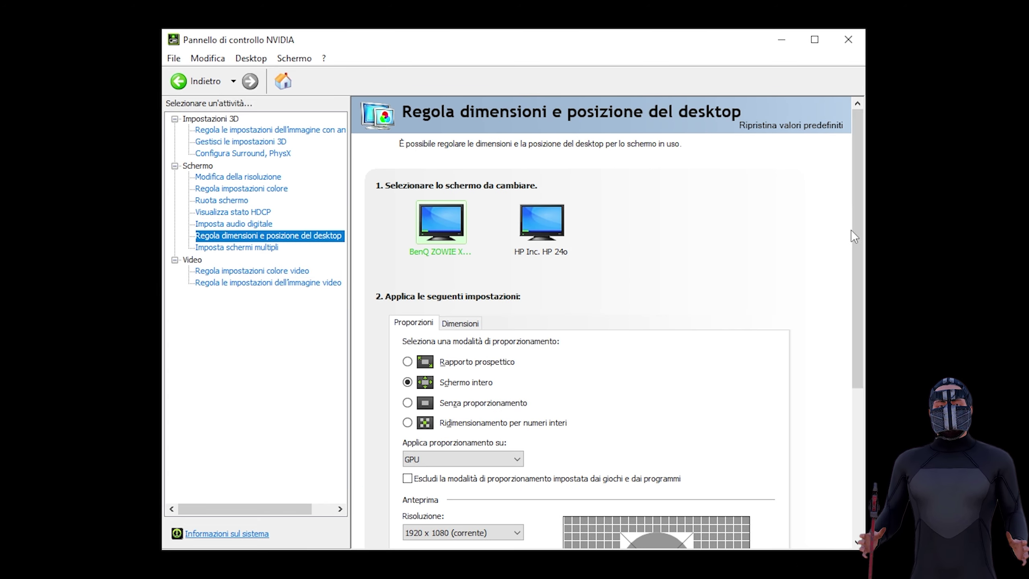
pyautogui.scroll(-3, 852, 232)
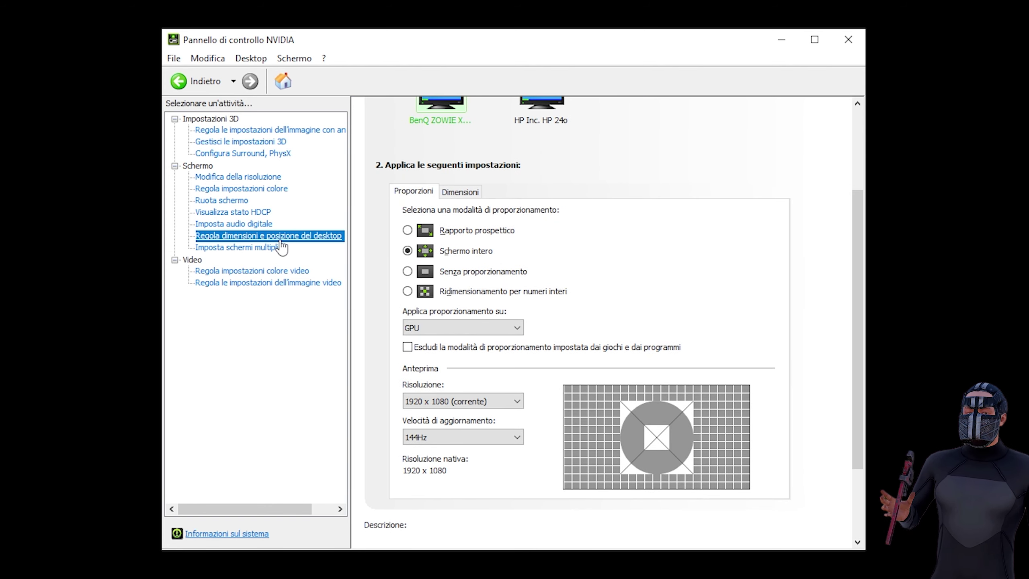
pyautogui.moveTo(480, 255)
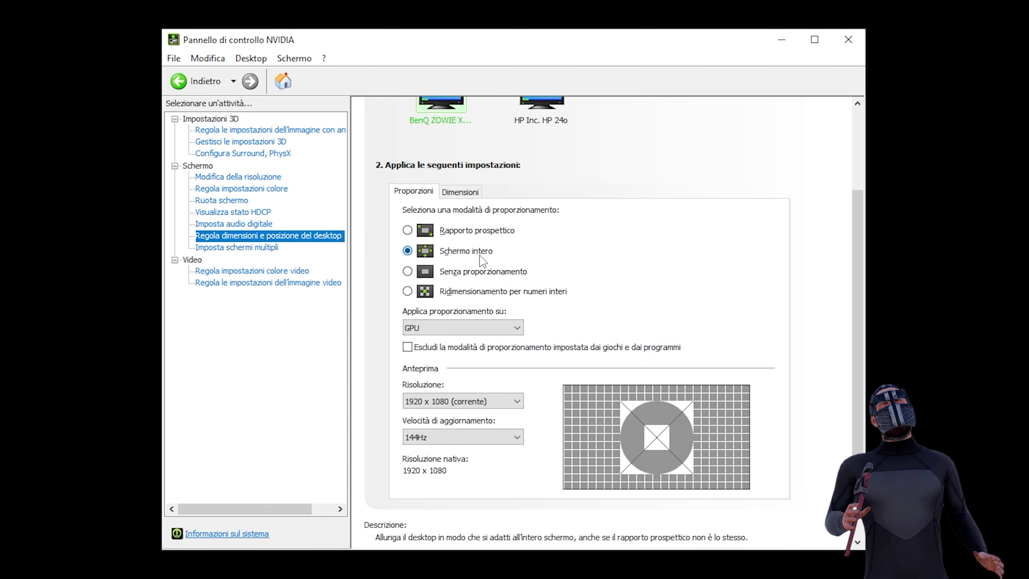
pyautogui.click(251, 270)
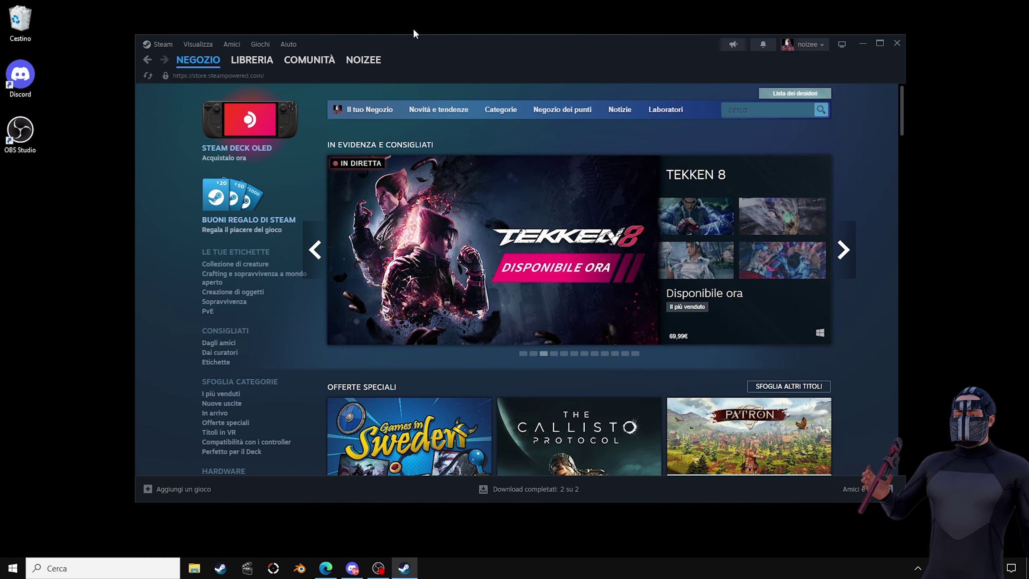
# Switch to Steam and open Rust's local files folder from the game library.
pyautogui.click(251, 61)
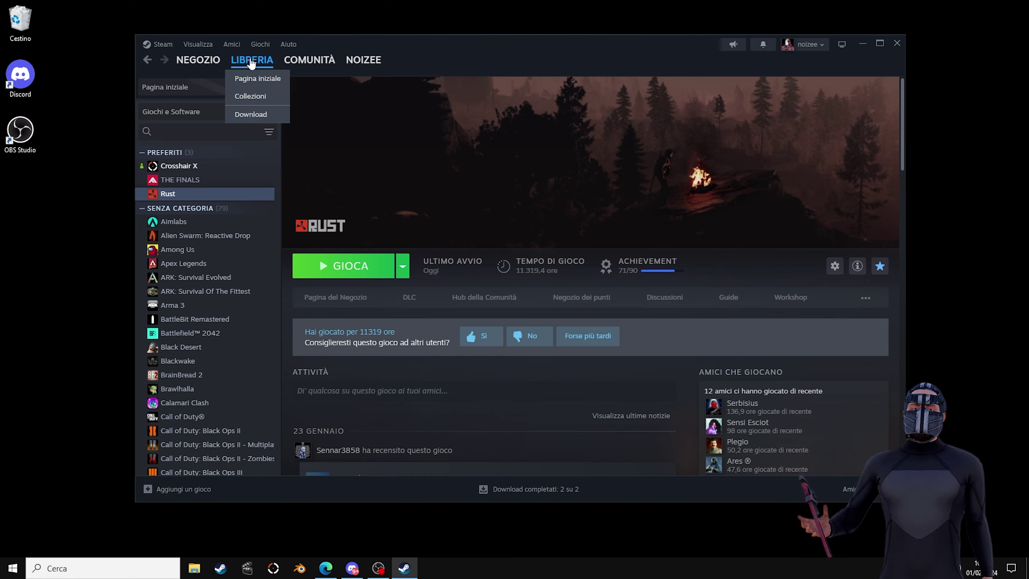
pyautogui.rightClick(172, 194)
pyautogui.moveTo(215, 259)
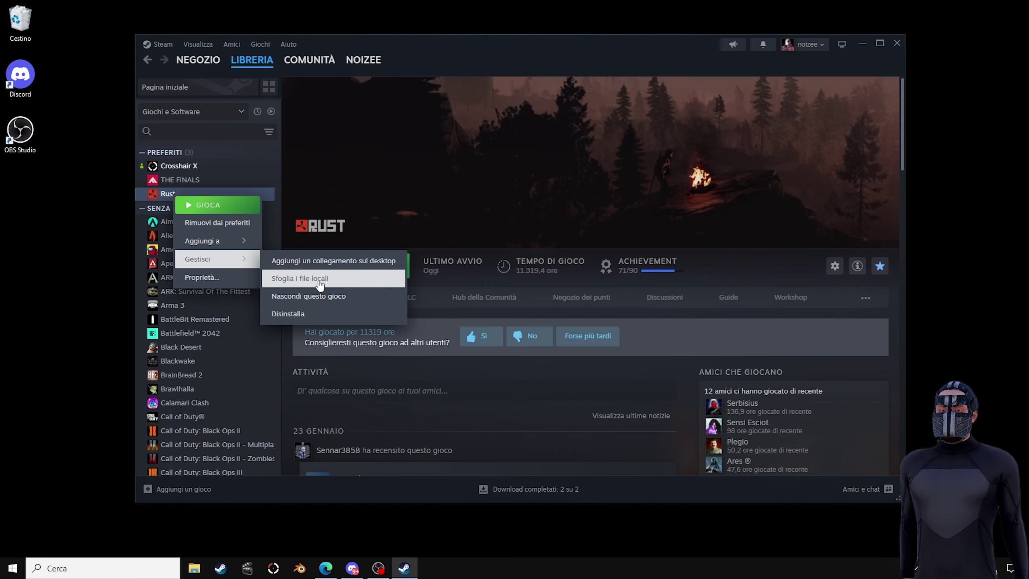
pyautogui.click(337, 277)
pyautogui.moveTo(435, 69); pyautogui.dragTo(493, 67)
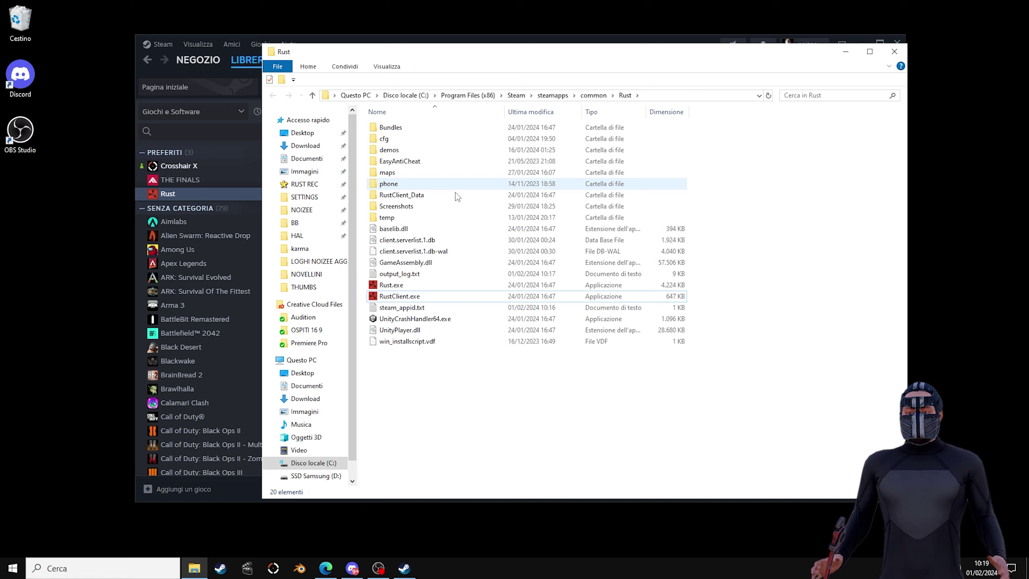
# In Rust.exe's compatibility properties, disable fullscreen optimisations and override high-DPI scaling with Applicazione, saving the changes.
pyautogui.click(418, 288)
pyautogui.rightClick(418, 288)
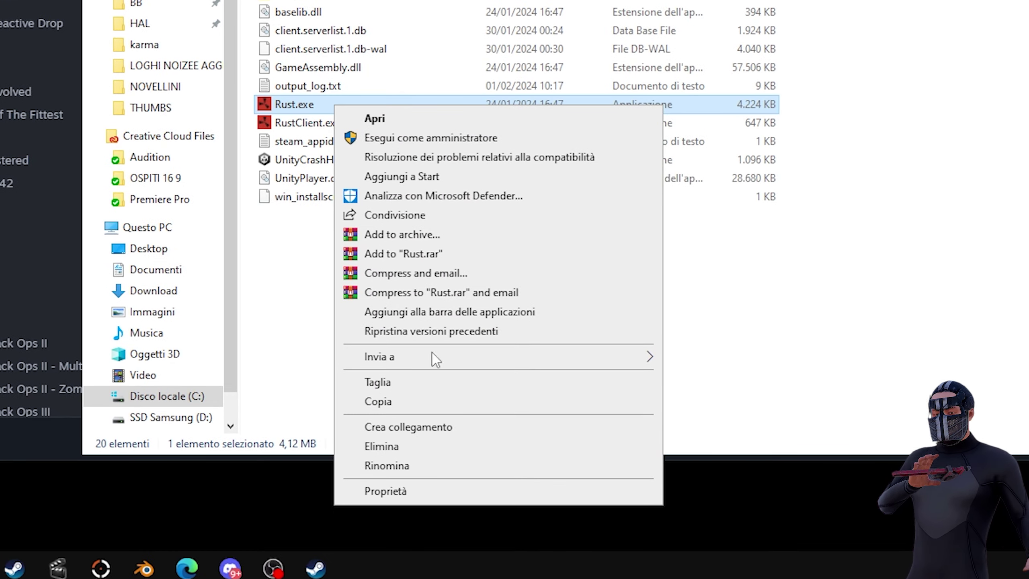
pyautogui.click(451, 531)
pyautogui.click(515, 125)
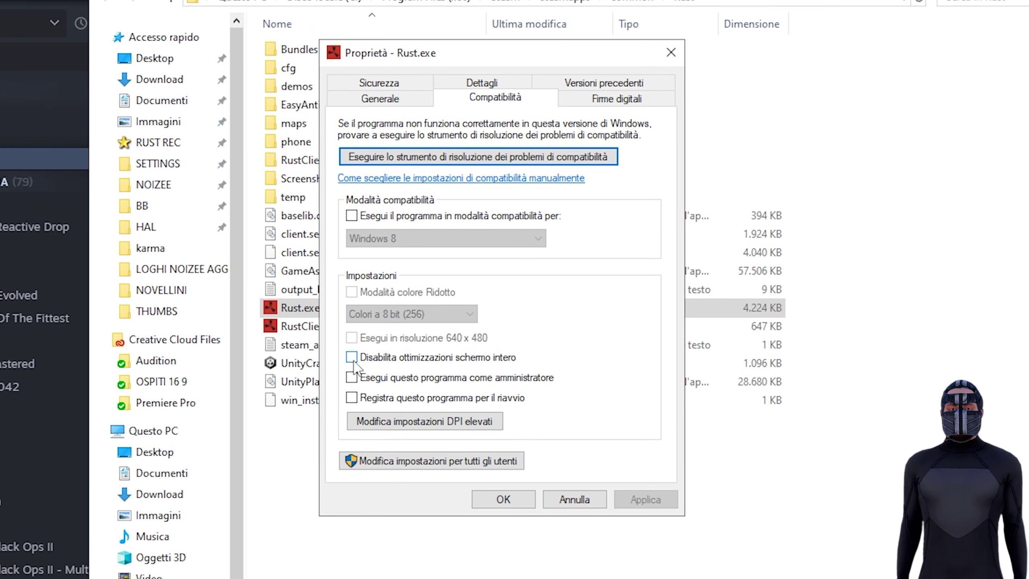
pyautogui.click(409, 428)
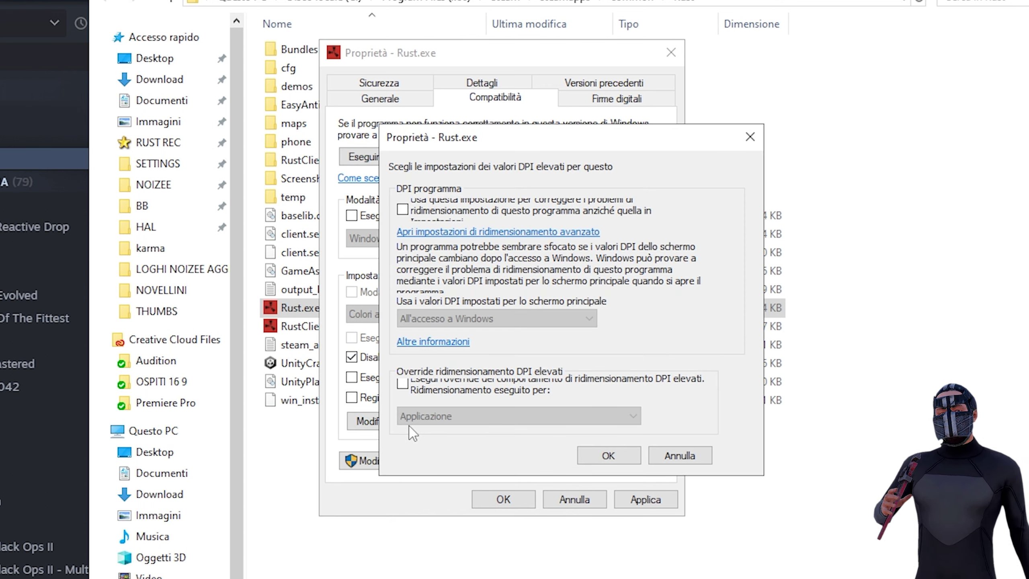
pyautogui.click(403, 383)
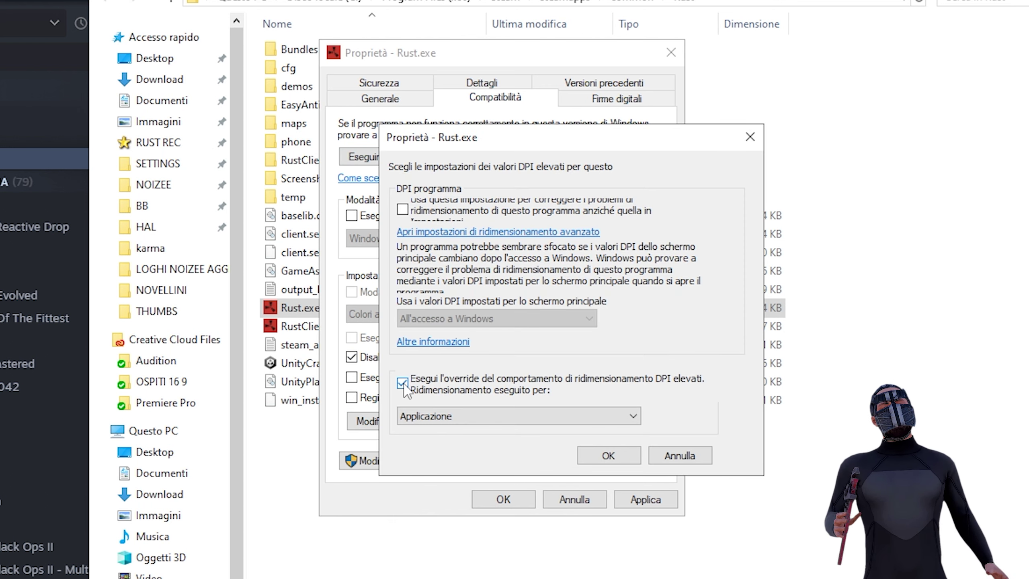
pyautogui.click(609, 455)
pyautogui.click(645, 498)
pyautogui.click(504, 499)
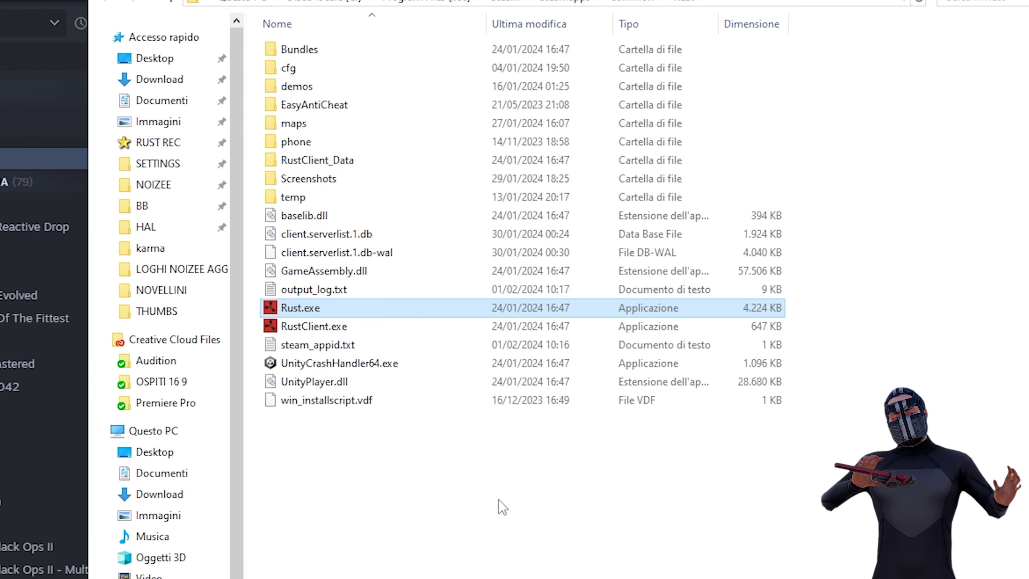
# In RustClient.exe's compatibility properties, disable fullscreen optimisations, enable running as administrator and override high-DPI scaling, saving the changes.
pyautogui.click(297, 326)
pyautogui.rightClick(292, 330)
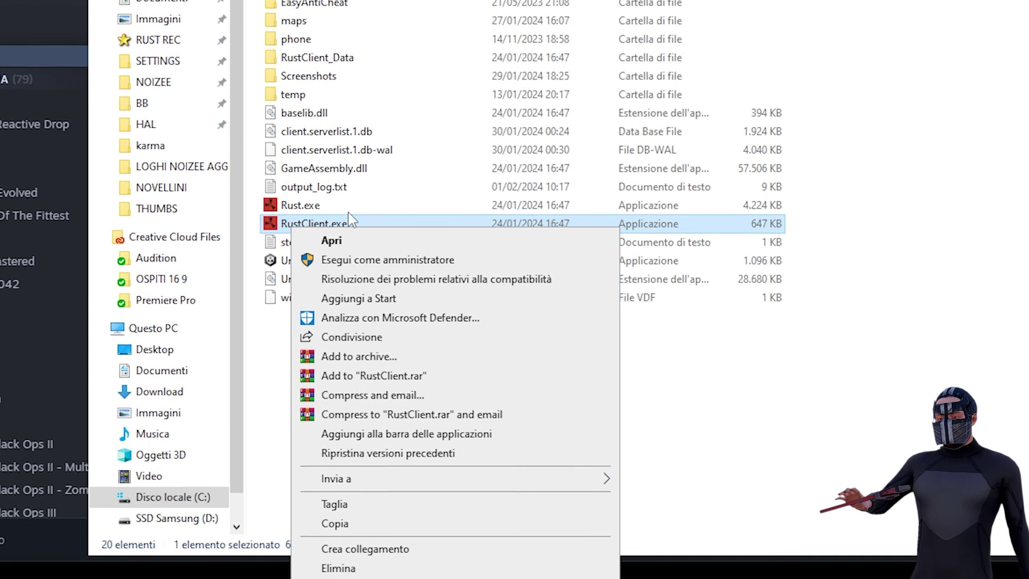
pyautogui.click(343, 504)
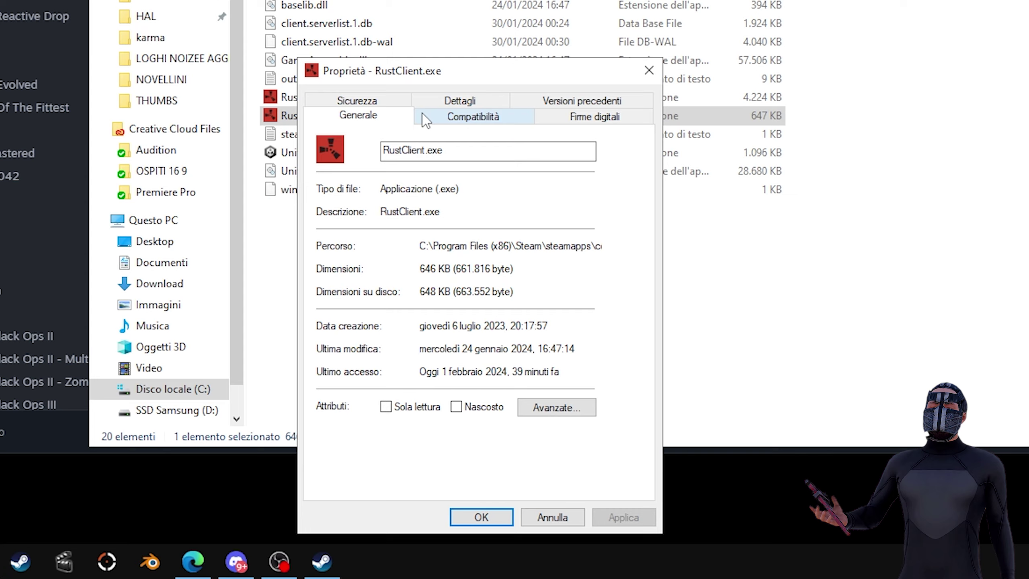
pyautogui.click(423, 114)
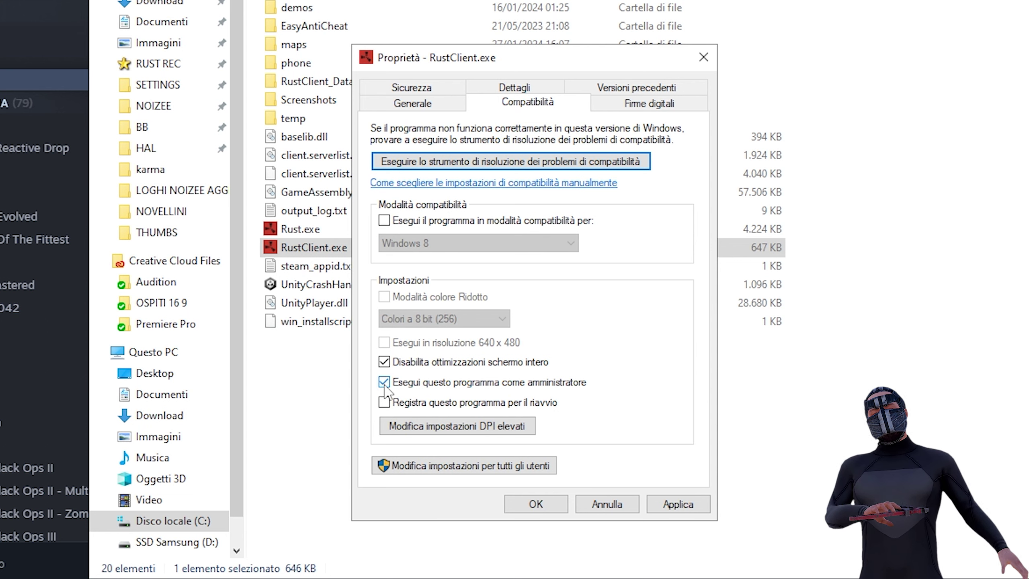
pyautogui.click(436, 430)
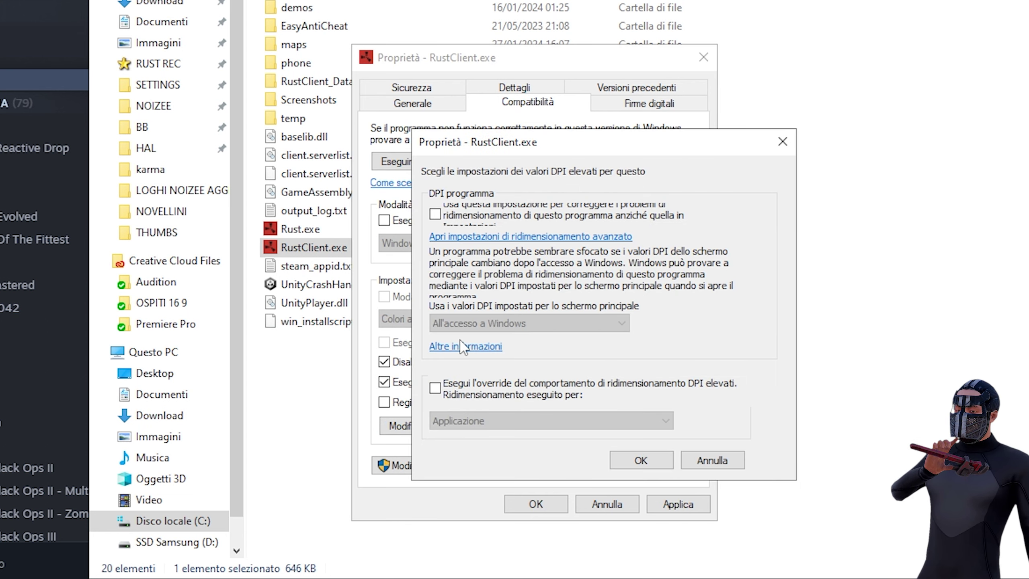
pyautogui.click(435, 388)
pyautogui.click(632, 461)
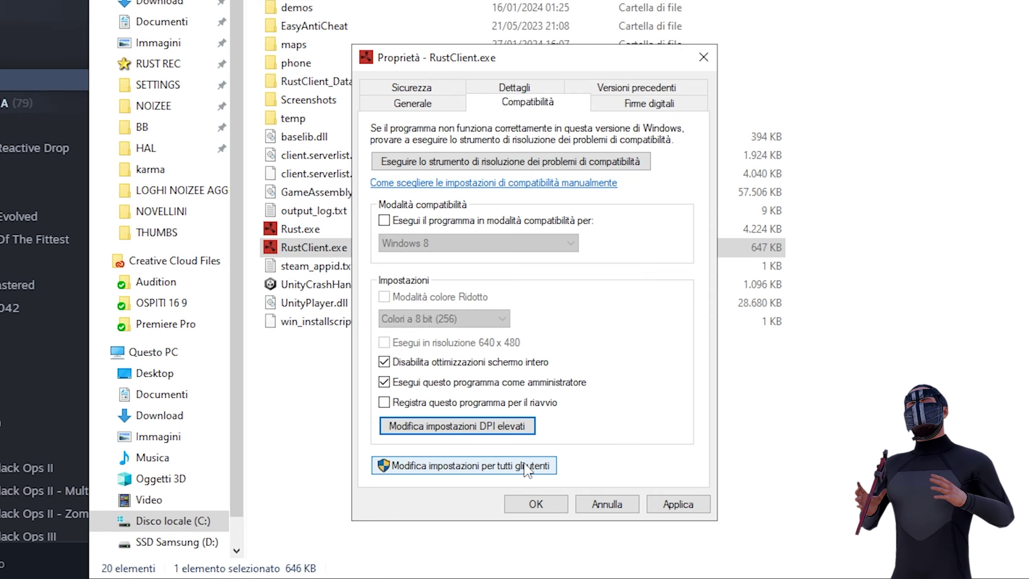
pyautogui.click(680, 505)
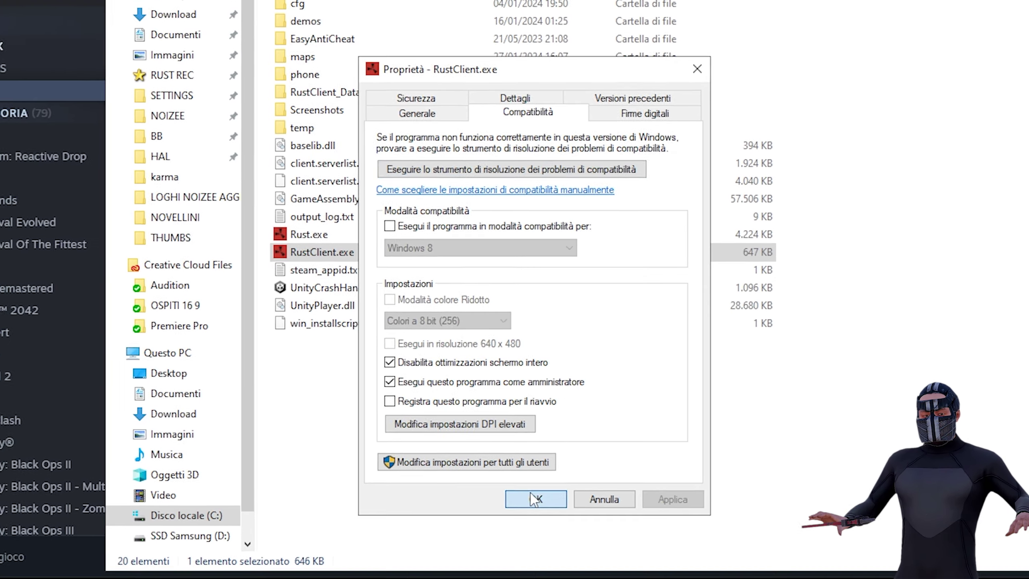
pyautogui.click(533, 496)
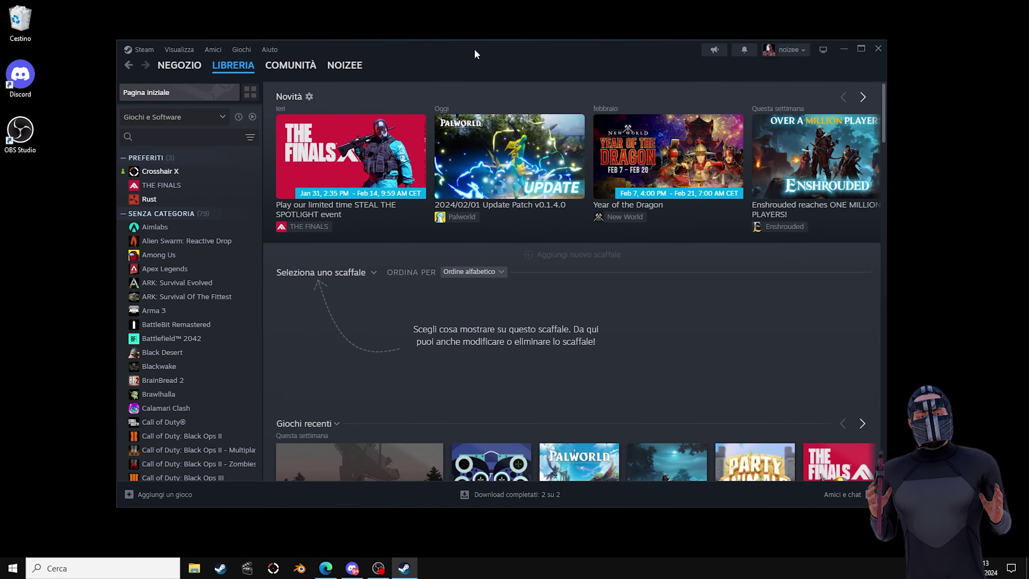
# Open Rust's properties from the Steam library at the Generali settings.
pyautogui.moveTo(474, 48)
pyautogui.mouseDown()
pyautogui.moveTo(464, 50)
pyautogui.moveTo(474, 45)
pyautogui.mouseUp()
pyautogui.moveTo(224, 68)
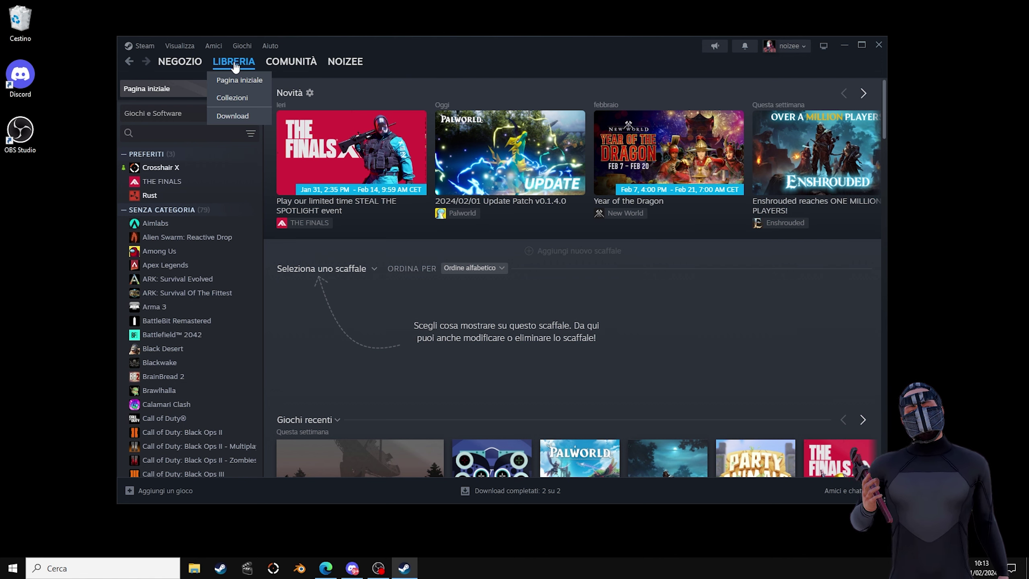
pyautogui.rightClick(161, 196)
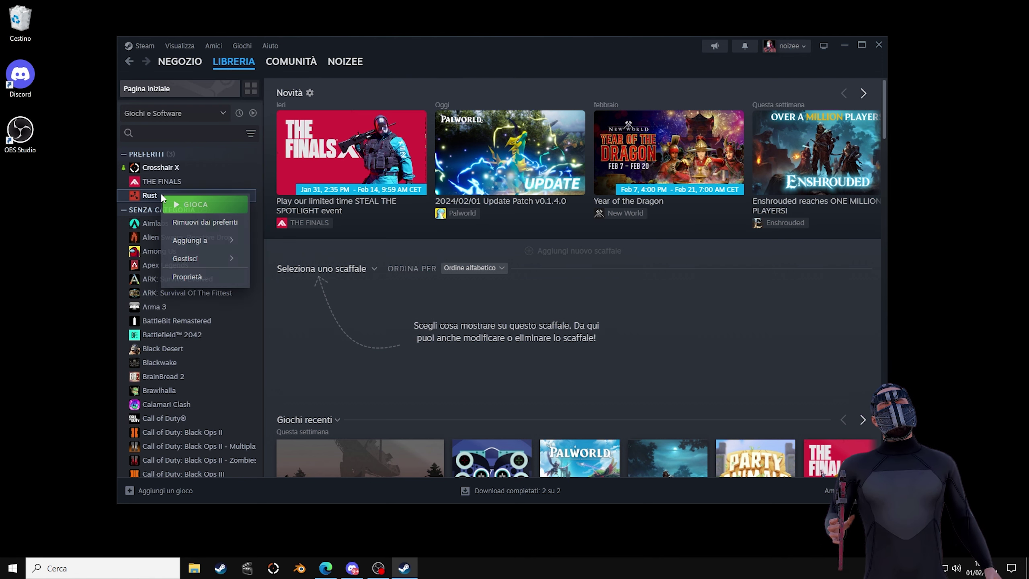
pyautogui.click(214, 279)
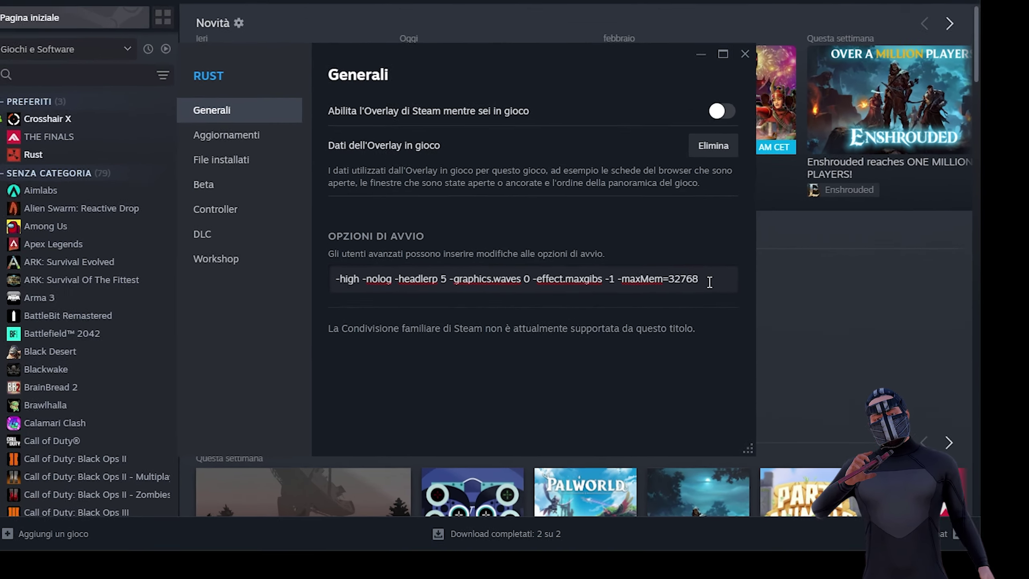
# Examine Rust's launch options one by one, including the headlerp, graphics.waves, effect.maxgibs and maxMem parameters.
pyautogui.moveTo(693, 293); pyautogui.dragTo(477, 286)
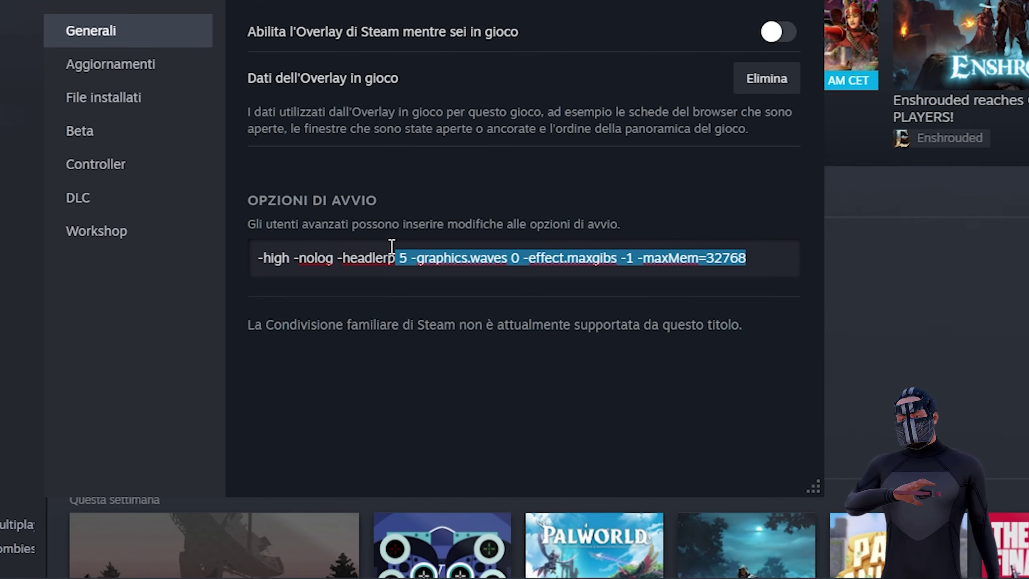
pyautogui.click(768, 260)
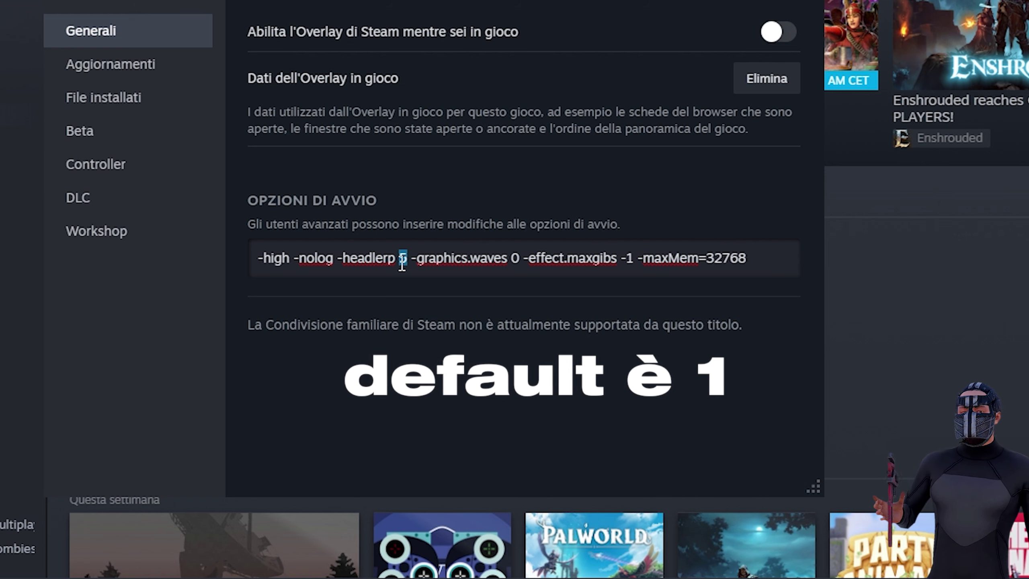
pyautogui.moveTo(519, 259); pyautogui.dragTo(484, 264)
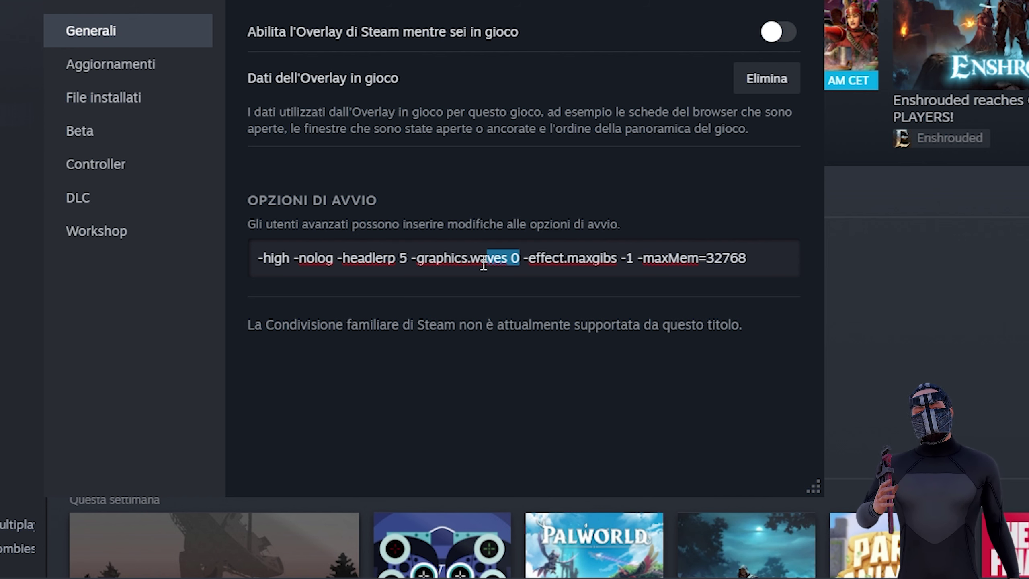
pyautogui.click(520, 255)
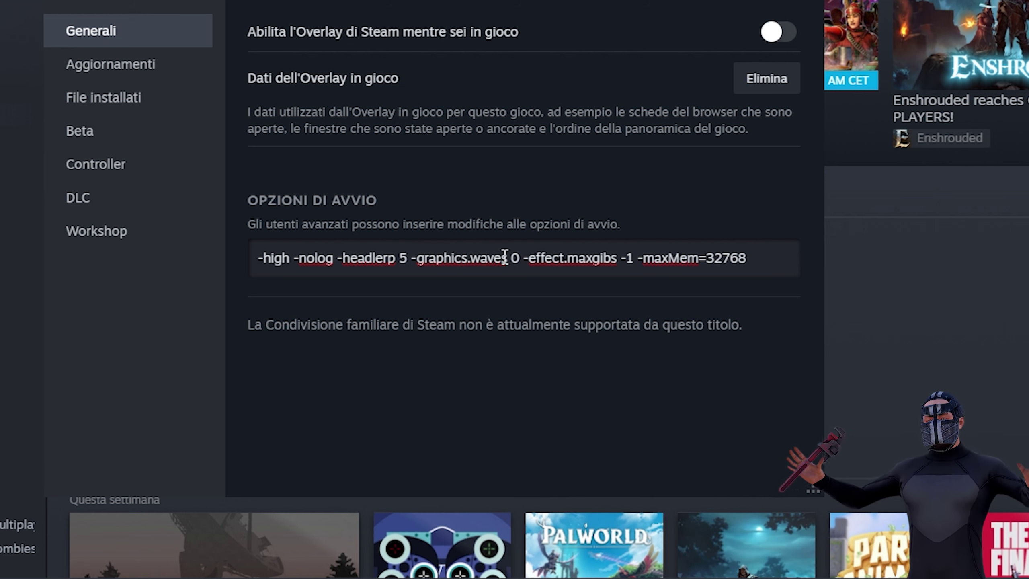
pyautogui.moveTo(633, 259); pyautogui.dragTo(573, 261)
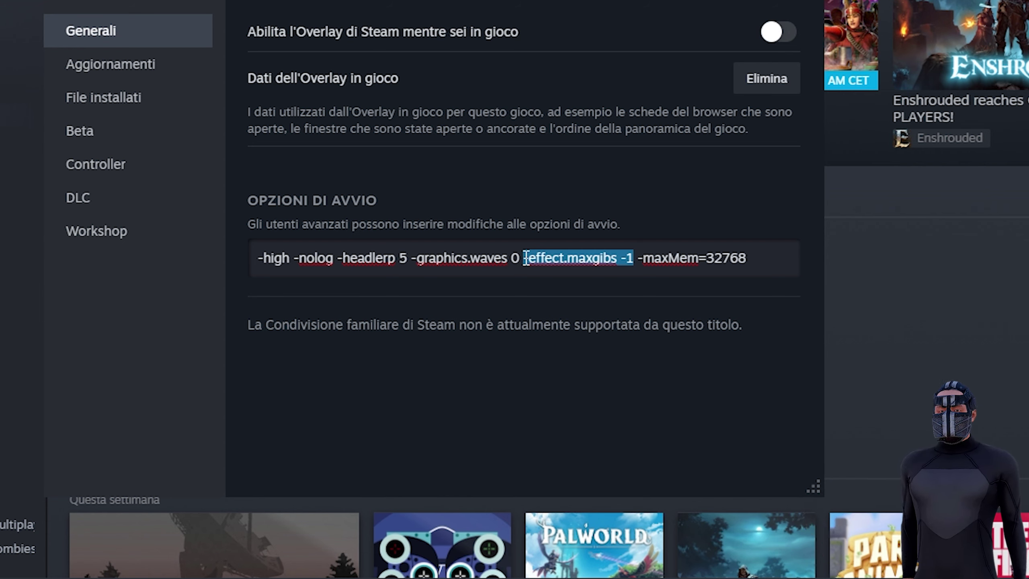
pyautogui.moveTo(746, 258); pyautogui.dragTo(686, 260)
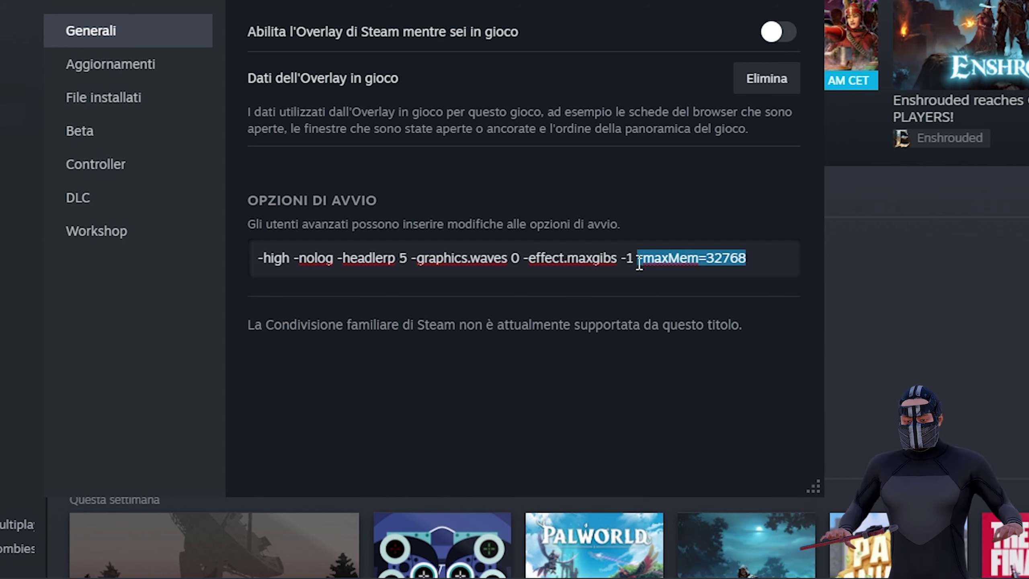
pyautogui.click(751, 266)
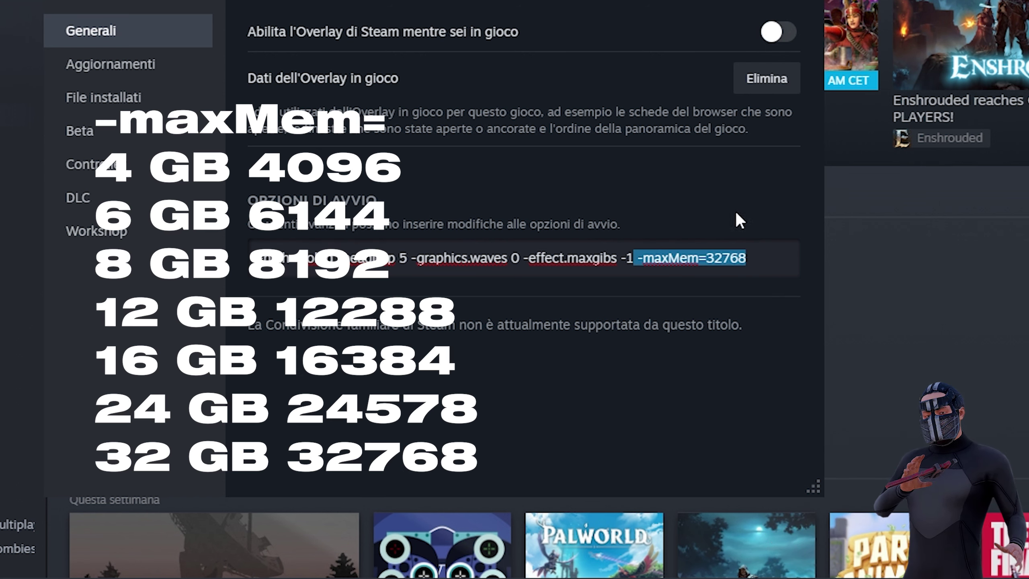
# Highlight the 32768 value of the -maxMem parameter in Rust's launch options to examine it.
pyautogui.moveTo(747, 260); pyautogui.dragTo(707, 261)
pyautogui.click(751, 270)
pyautogui.click(749, 261)
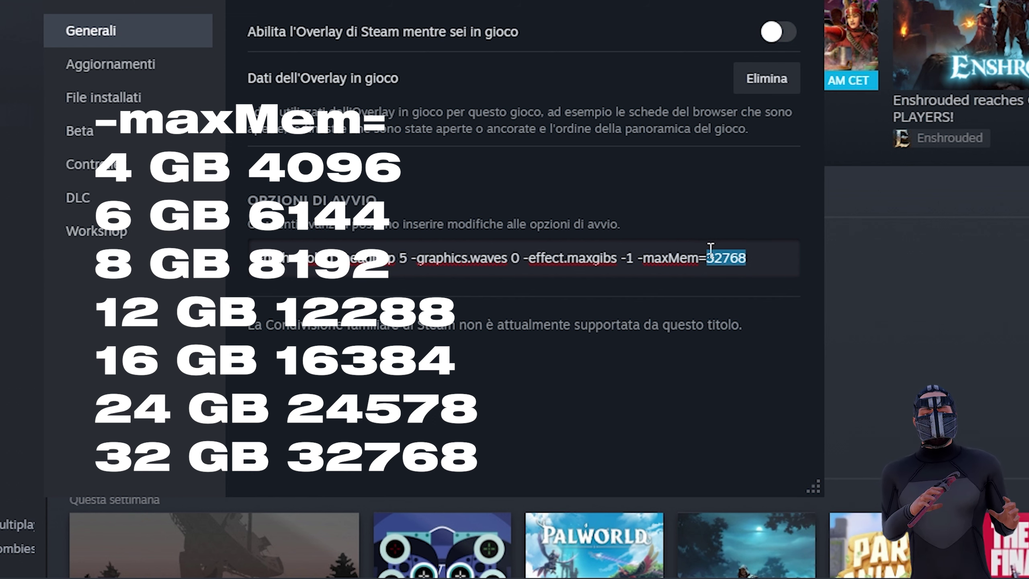
pyautogui.click(756, 257)
pyautogui.doubleClick(731, 263)
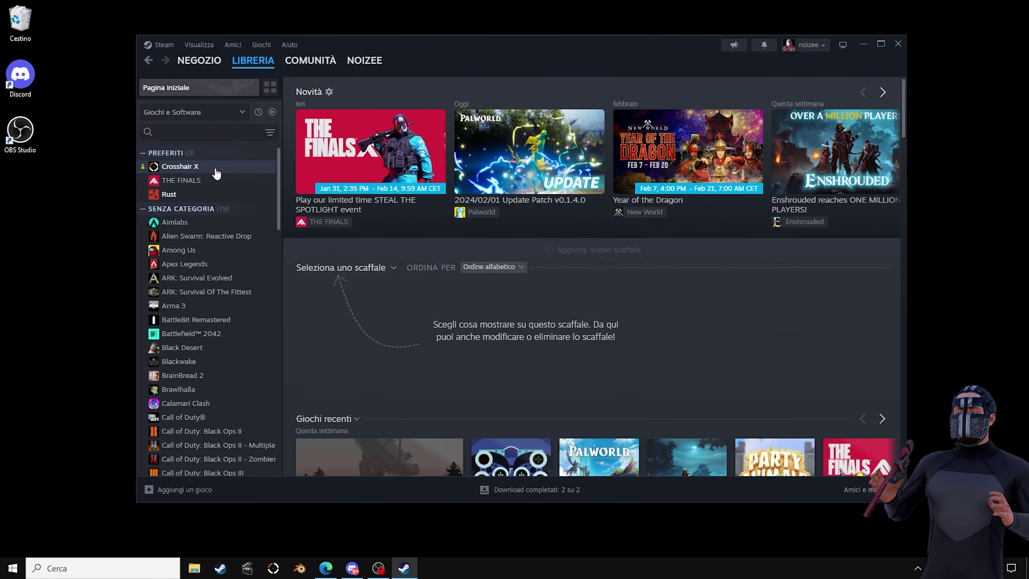
# Launch Rust from the Steam library and switch the game's interface language to Italian.
pyautogui.rightClick(191, 199)
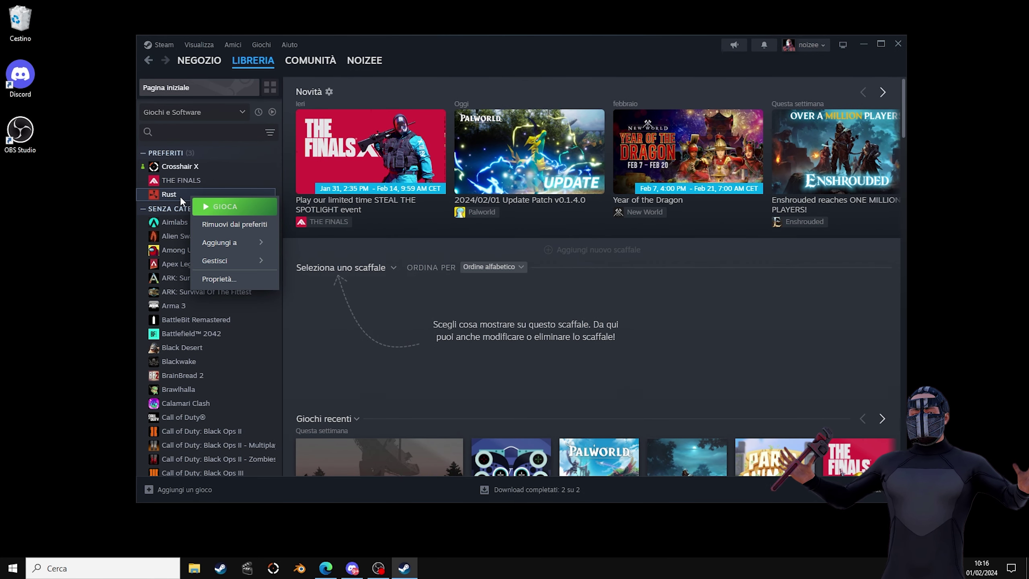
pyautogui.click(218, 208)
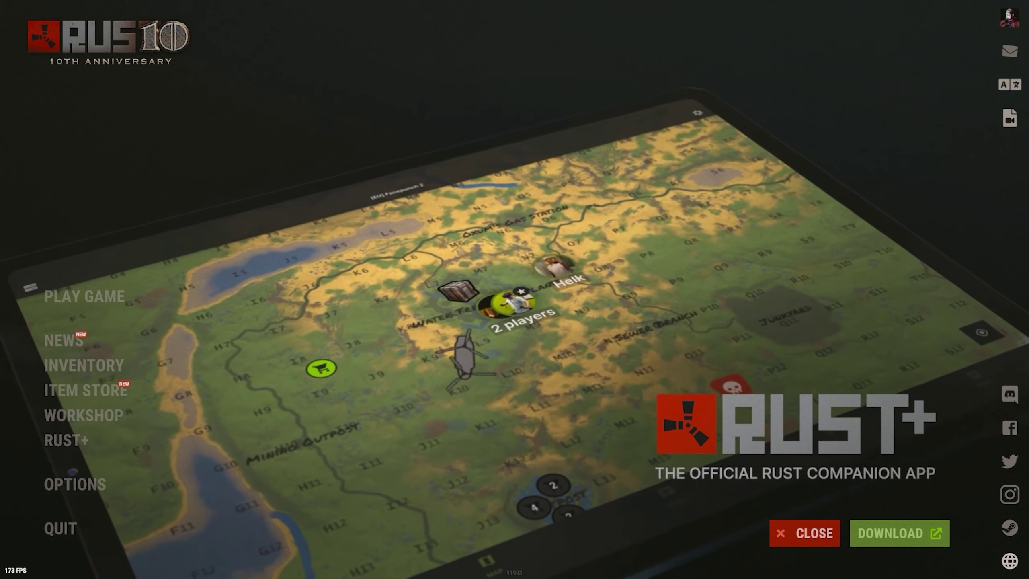
pyautogui.click(1010, 566)
pyautogui.click(421, 293)
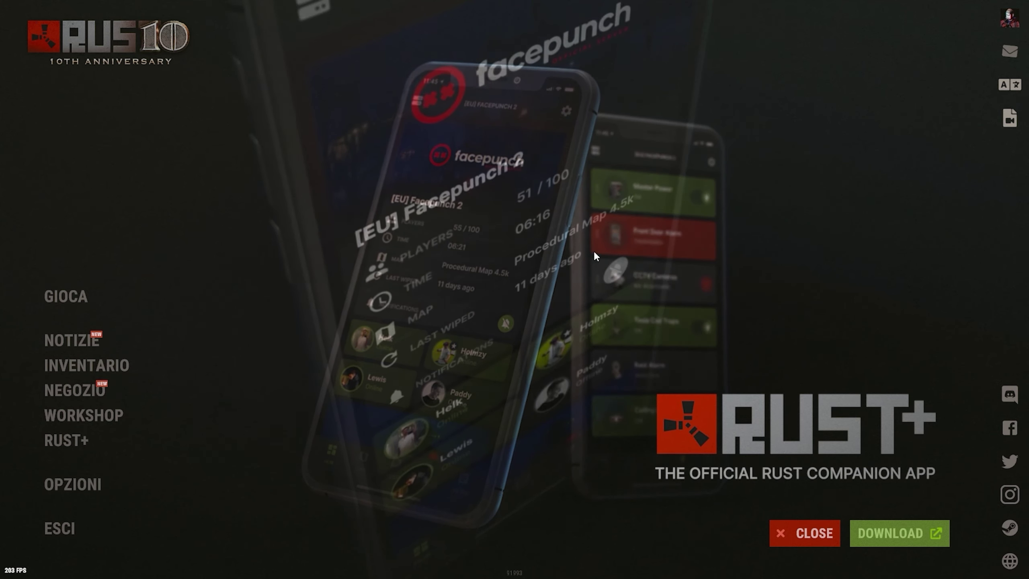
# Open Rust's in-game options and turn on Nascondi cartelli in the Censura section.
pyautogui.click(74, 487)
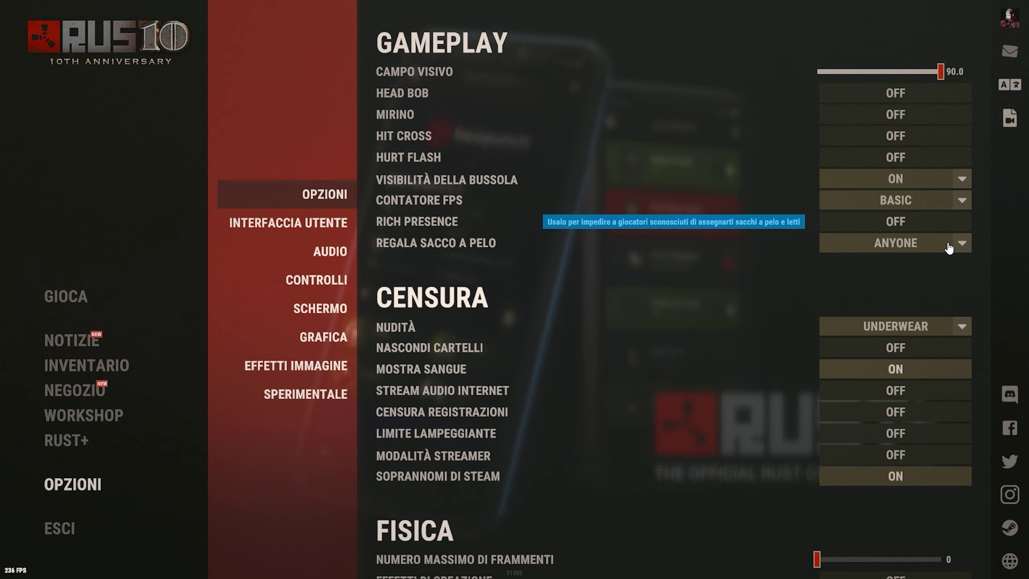
pyautogui.scroll(-2, 966, 248)
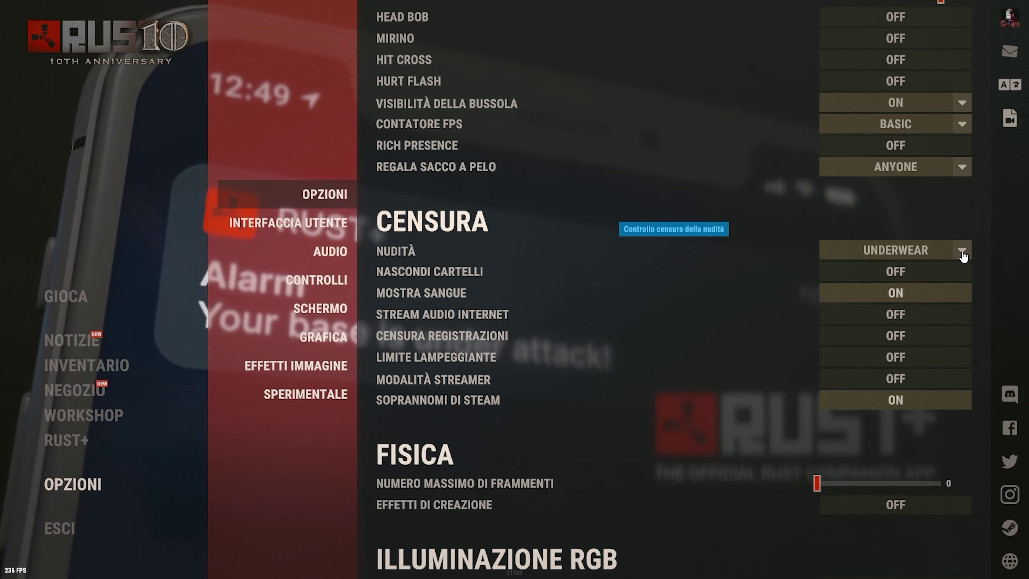
pyautogui.click(962, 252)
pyautogui.click(965, 254)
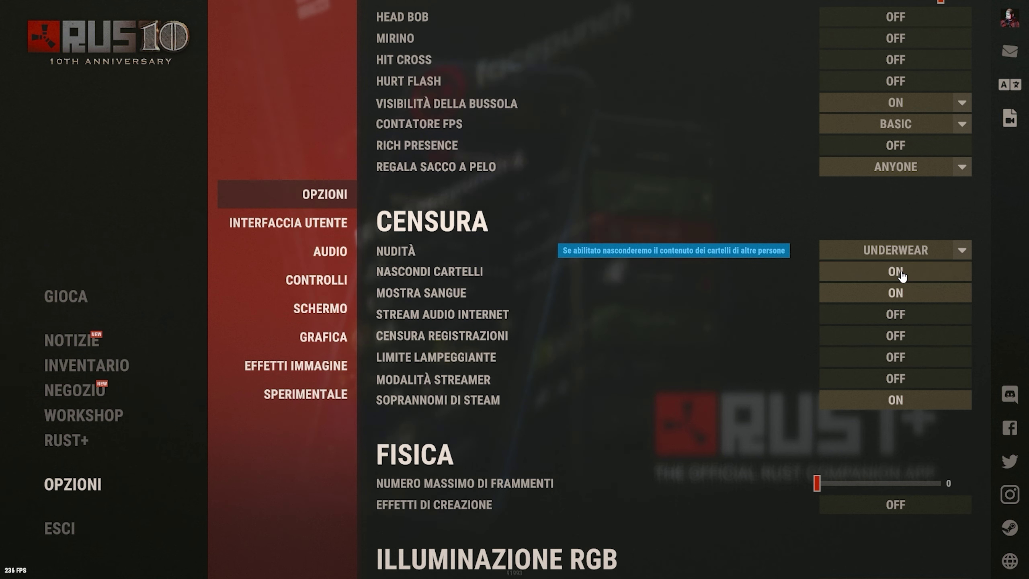
# Review the remaining censorship, physics and RGB lighting options, and the user interface, audio and control settings.
pyautogui.scroll(-1, 898, 278)
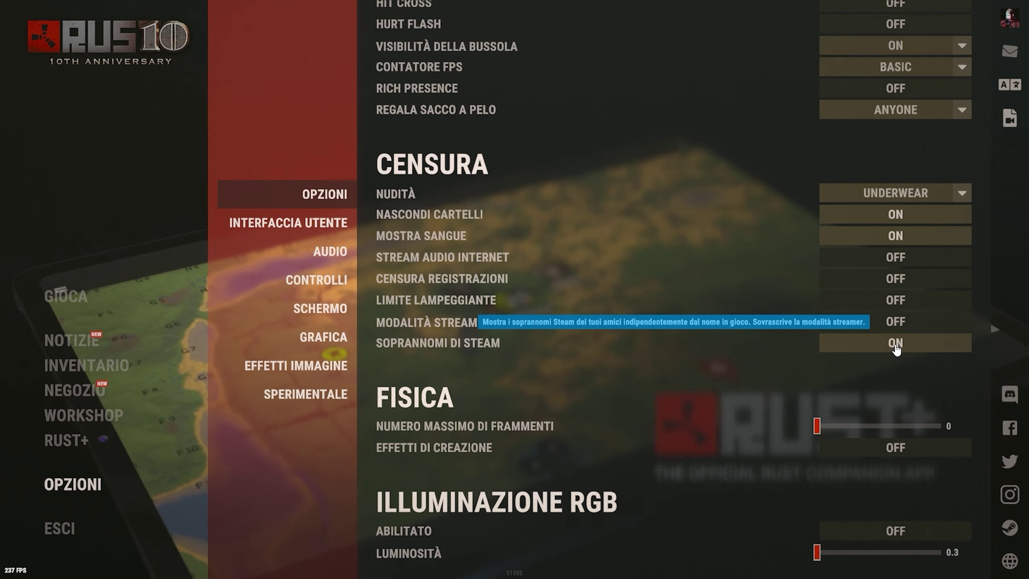
pyautogui.scroll(-2, 777, 326)
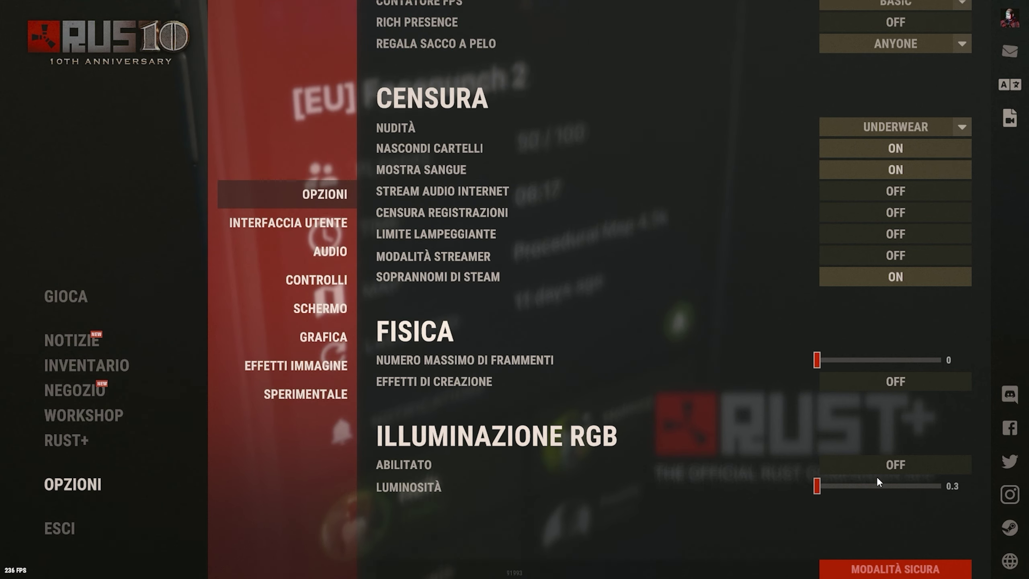
pyautogui.click(304, 228)
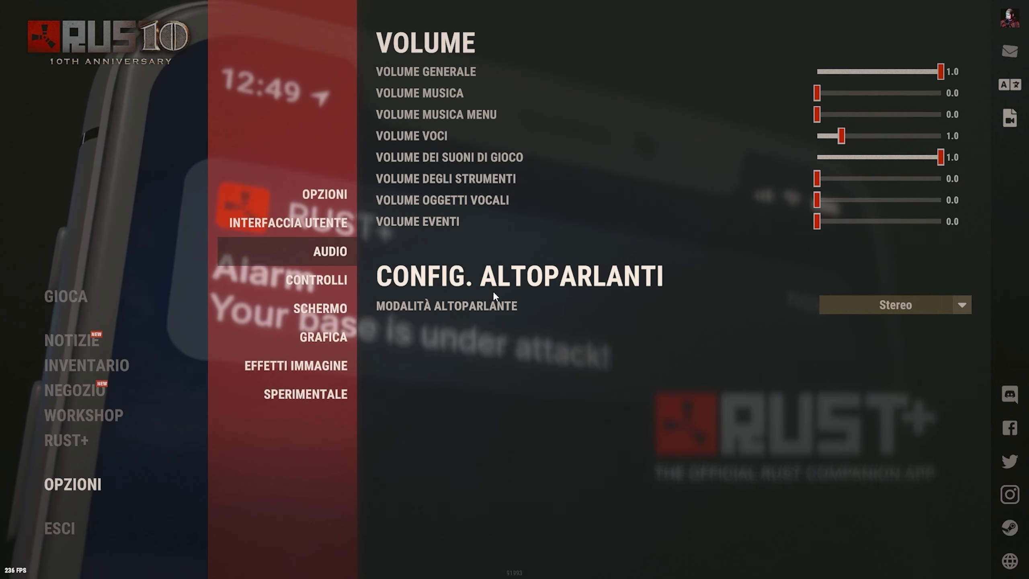
pyautogui.click(316, 280)
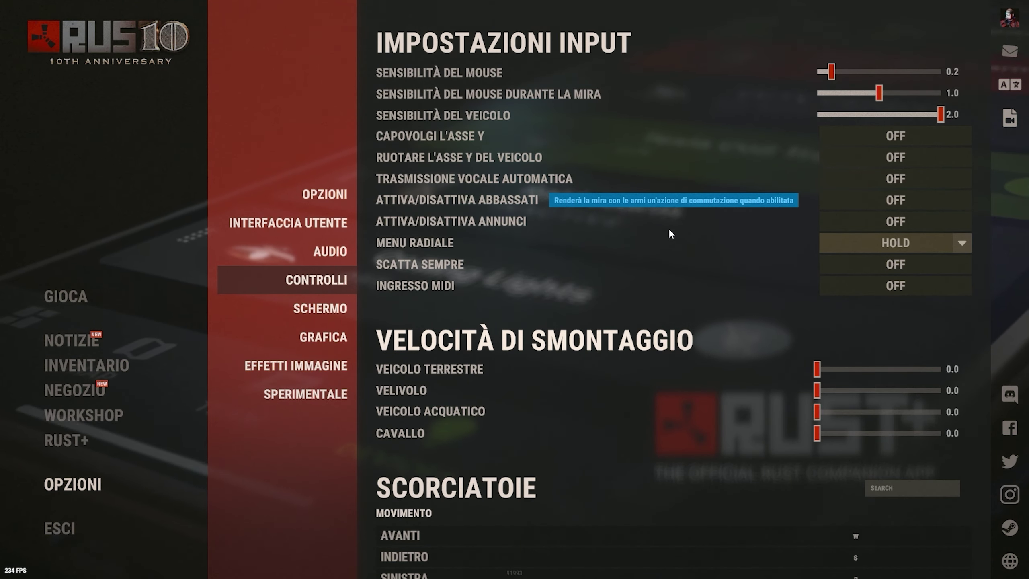